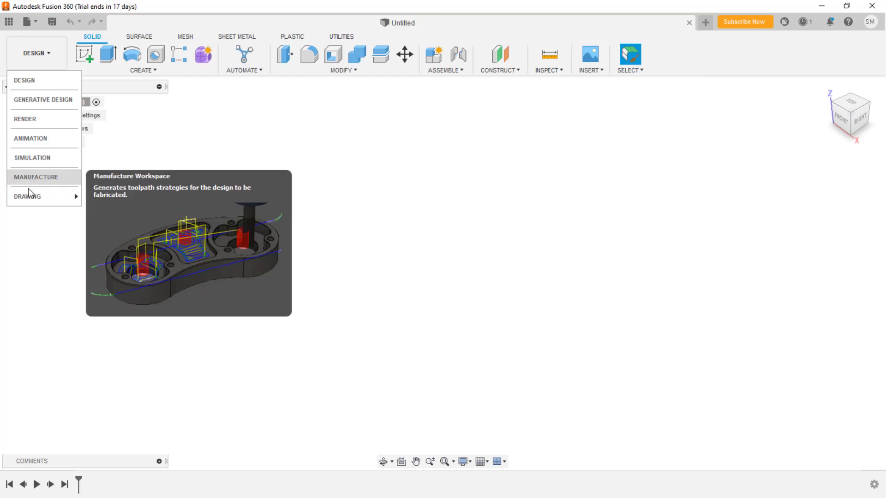
Examine the available workspaces and the commands in the Surface, Mesh, Sheet Metal, Plastic and Solid modelling toolsets.
{"action": "mouse_move", "coordinate": [31, 195]}
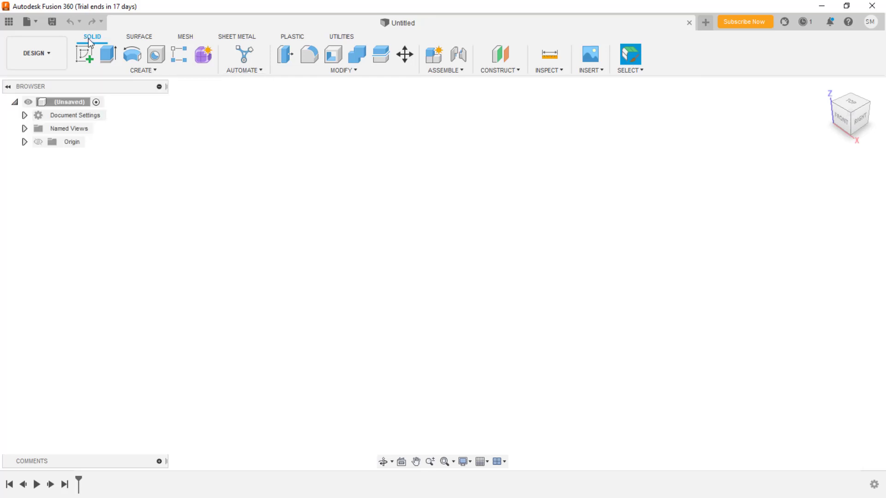
{"action": "left_click", "coordinate": [139, 37]}
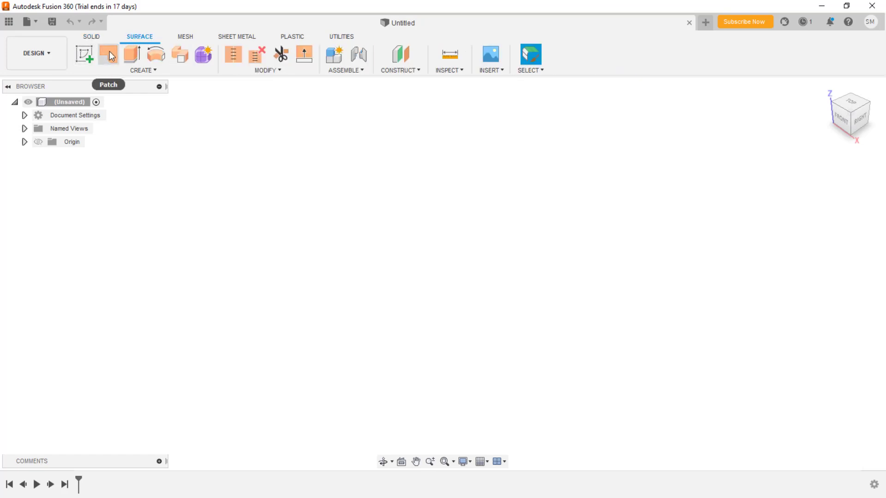
{"action": "left_click", "coordinate": [186, 37]}
{"action": "left_click", "coordinate": [238, 37]}
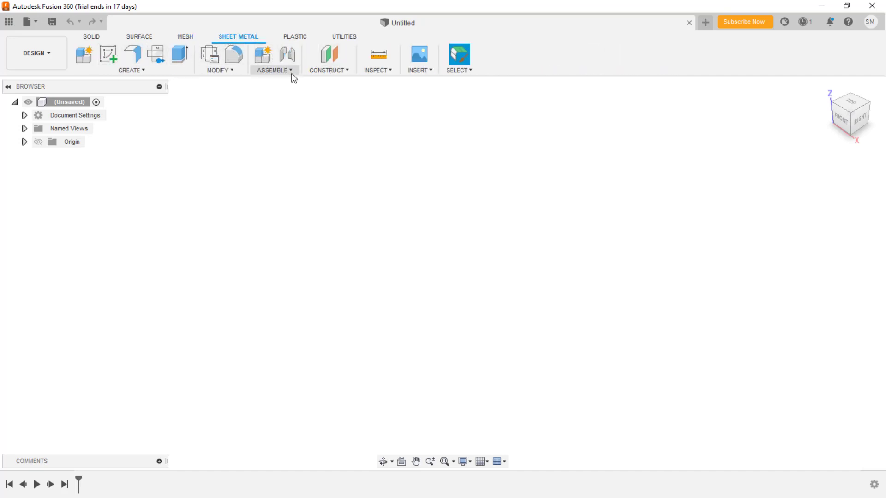
{"action": "left_click", "coordinate": [141, 72]}
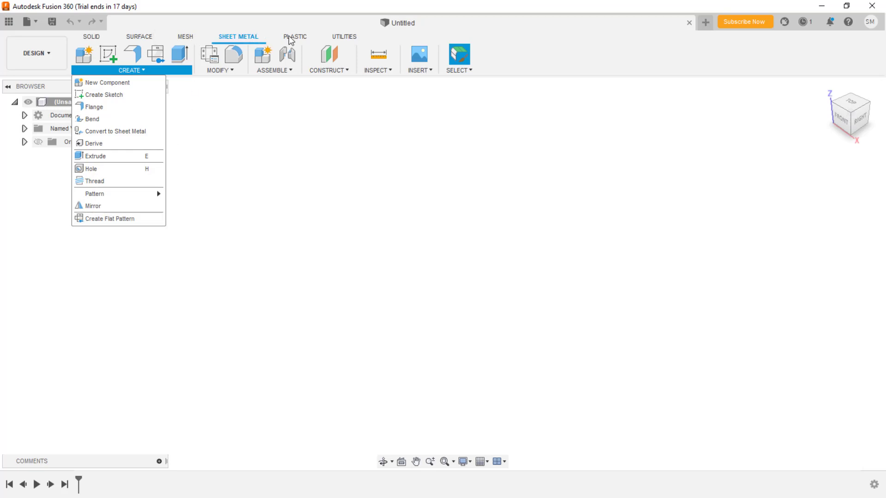
{"action": "left_click", "coordinate": [290, 36]}
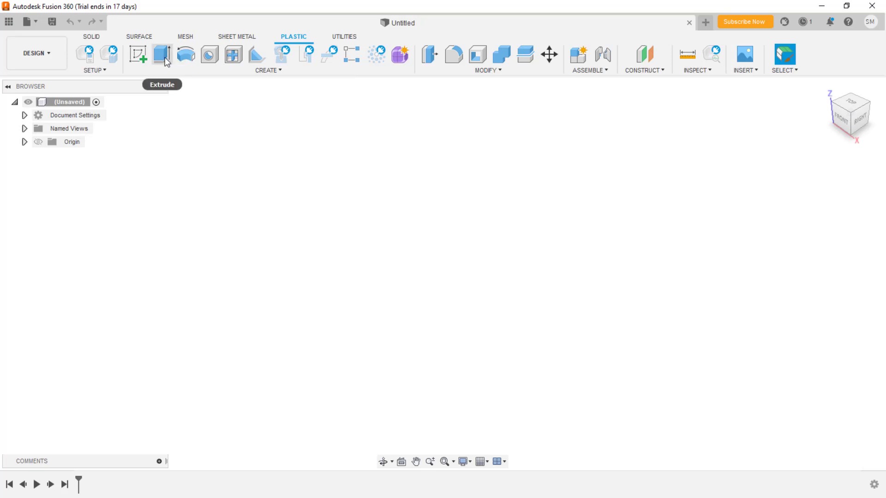
{"action": "left_click", "coordinate": [87, 37]}
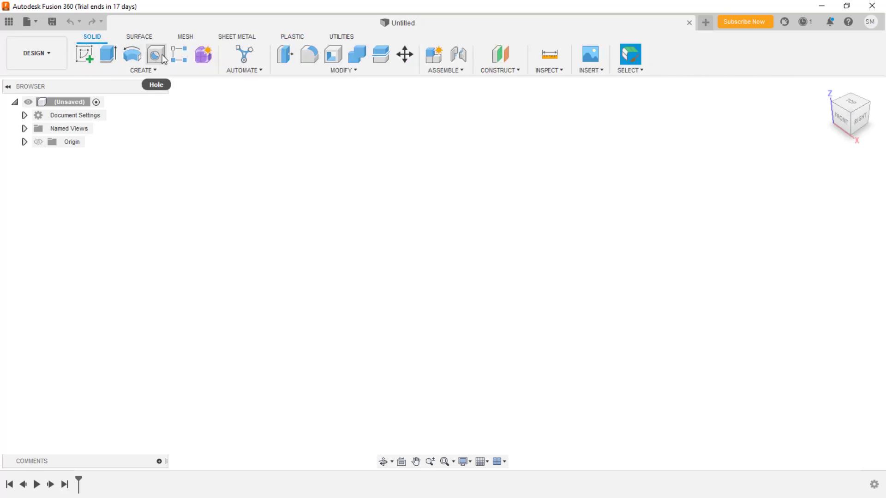
Examine the Inspect, Utility, Add-Ins, Make and Select commands of the Utilities toolset.
{"action": "left_click", "coordinate": [340, 37]}
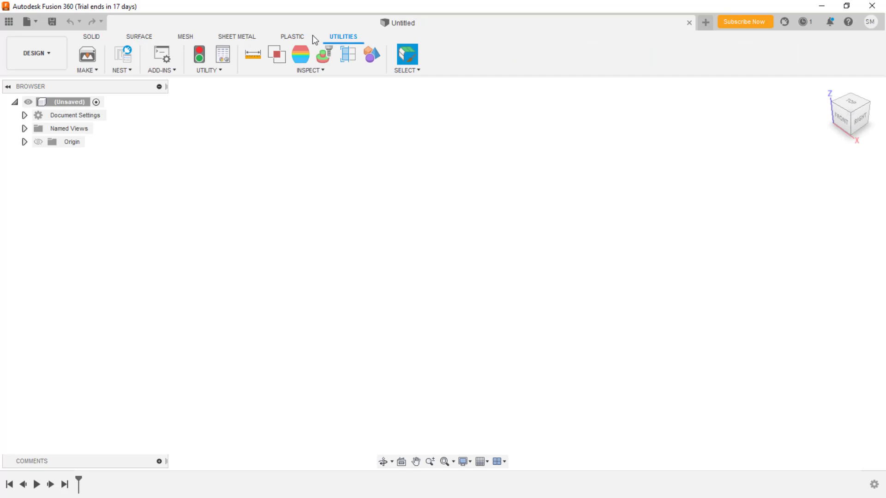
{"action": "left_click", "coordinate": [321, 71]}
{"action": "left_click", "coordinate": [216, 70]}
{"action": "left_click", "coordinate": [169, 72]}
{"action": "left_click", "coordinate": [175, 71]}
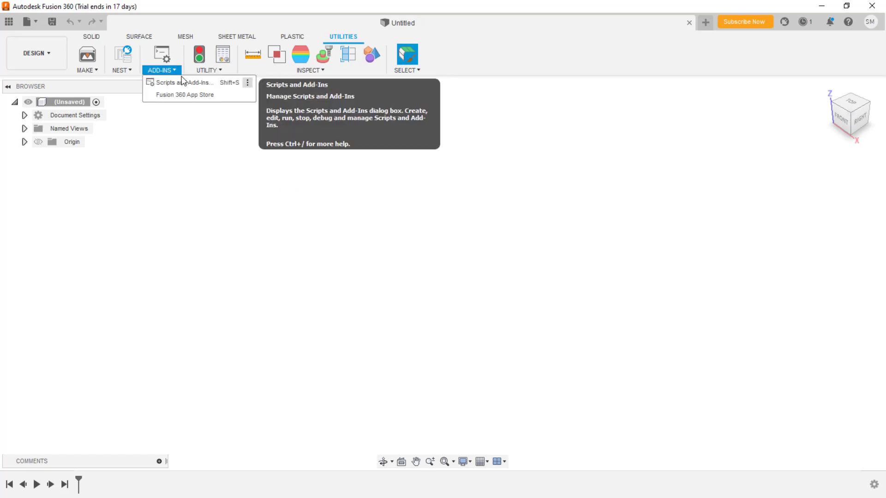
{"action": "left_click", "coordinate": [88, 69]}
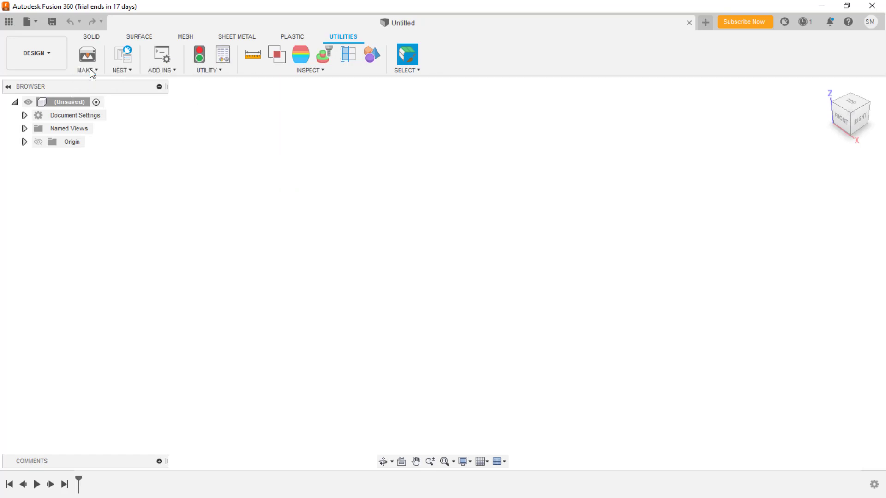
{"action": "left_click", "coordinate": [400, 71]}
Preview the origin geometry and step through the Top, Front, Right and Home named views.
{"action": "mouse_move", "coordinate": [166, 88]}
{"action": "left_mouse_down"}
{"action": "mouse_move", "coordinate": [121, 87]}
{"action": "mouse_move", "coordinate": [158, 91]}
{"action": "left_mouse_up"}
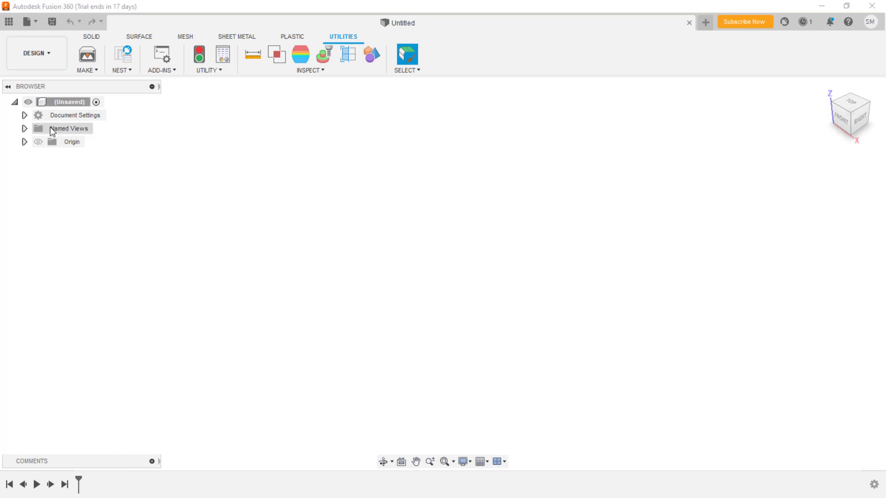
{"action": "left_click", "coordinate": [38, 142]}
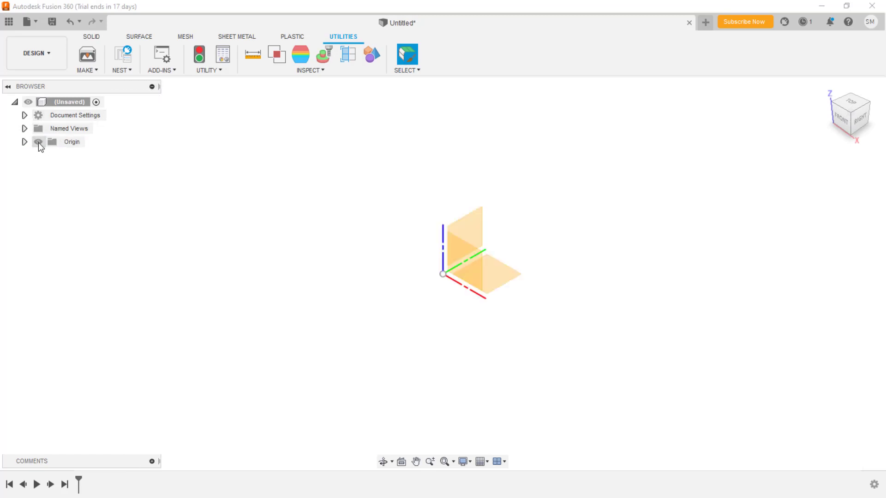
{"action": "left_click", "coordinate": [38, 142]}
{"action": "left_click", "coordinate": [25, 129]}
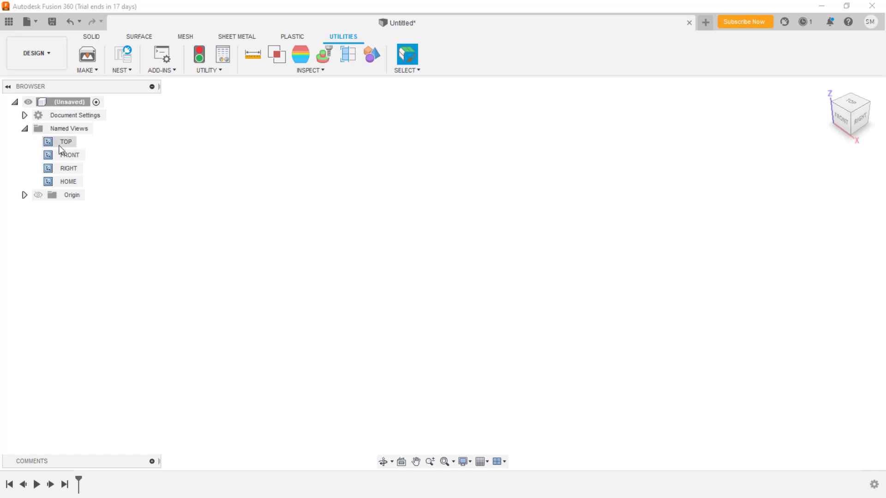
{"action": "left_click", "coordinate": [65, 142]}
{"action": "left_click", "coordinate": [68, 156]}
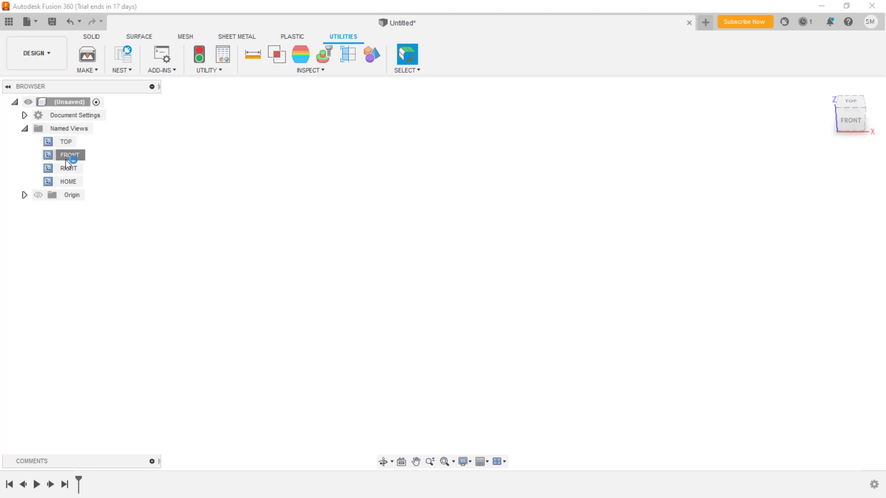
{"action": "left_click", "coordinate": [69, 169]}
{"action": "left_click", "coordinate": [72, 182]}
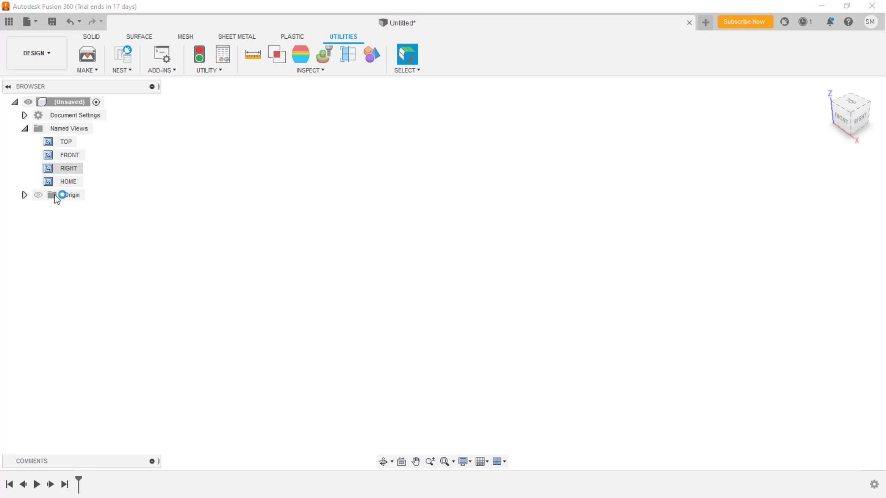
Show the origin planes and axes, and look through the document units and display settings.
{"action": "left_click", "coordinate": [38, 196]}
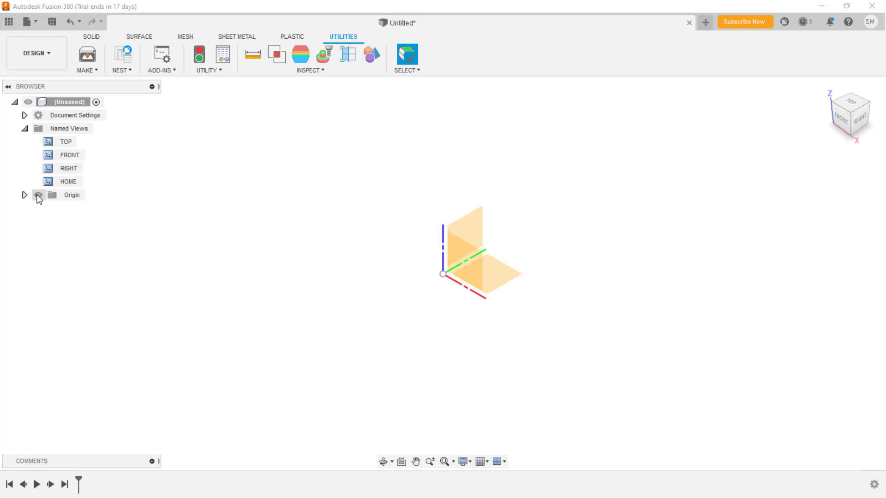
{"action": "left_click", "coordinate": [24, 115]}
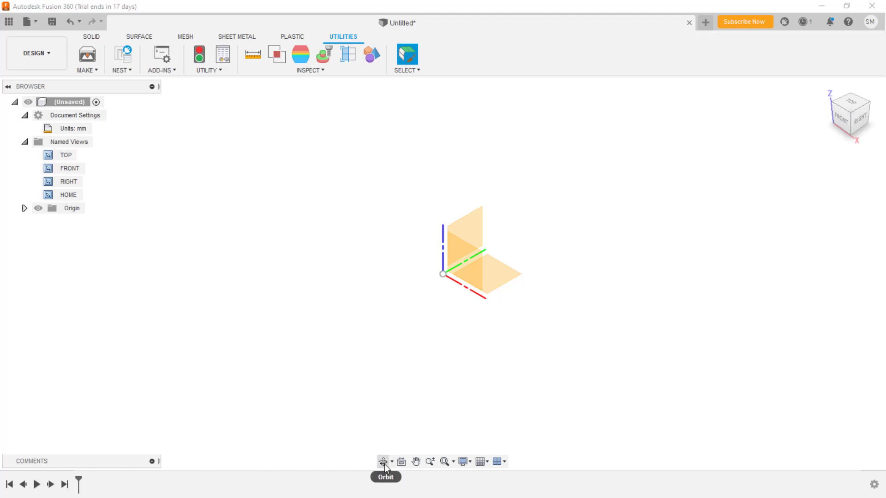
{"action": "left_click", "coordinate": [465, 461]}
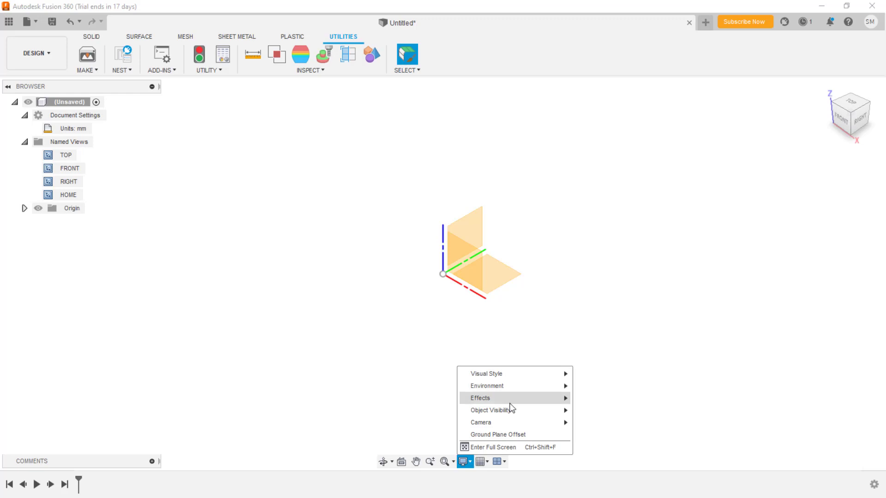
{"action": "mouse_move", "coordinate": [503, 414]}
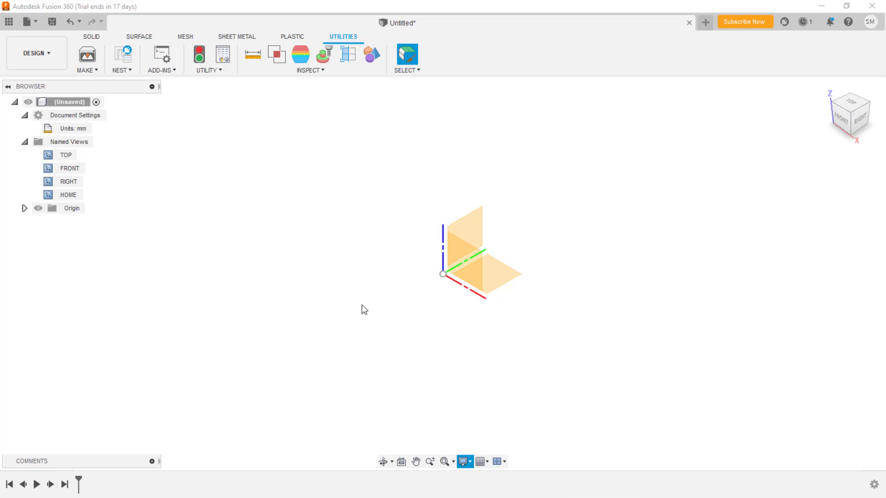
Create a new sketch on the XZ origin plane.
{"action": "left_click", "coordinate": [464, 249]}
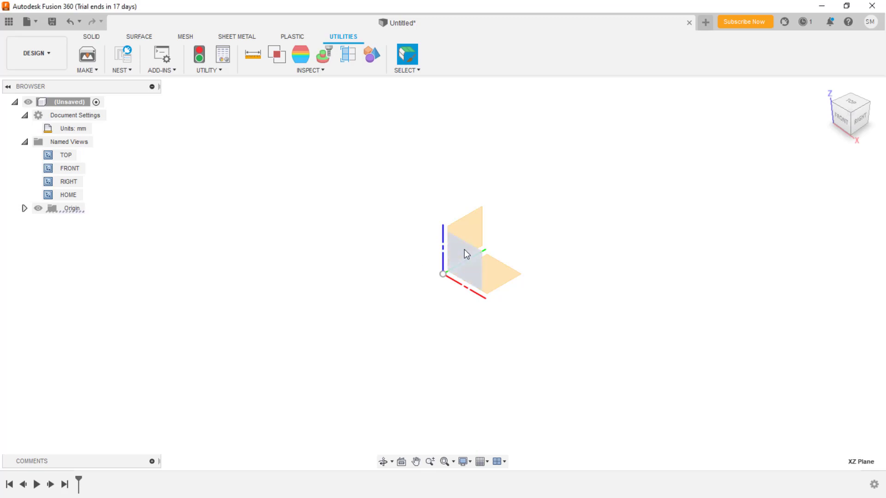
{"action": "right_click", "coordinate": [464, 249]}
{"action": "left_click", "coordinate": [440, 307]}
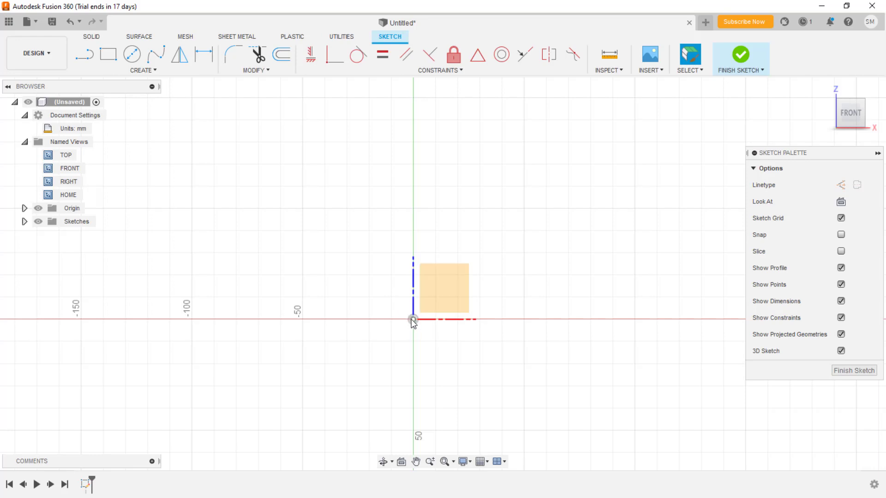
Draw a closed irregular six-sided line profile from the origin, with a horizontal upper-left edge and a slanted closing side about 46 mm long.
{"action": "key", "text": "l"}
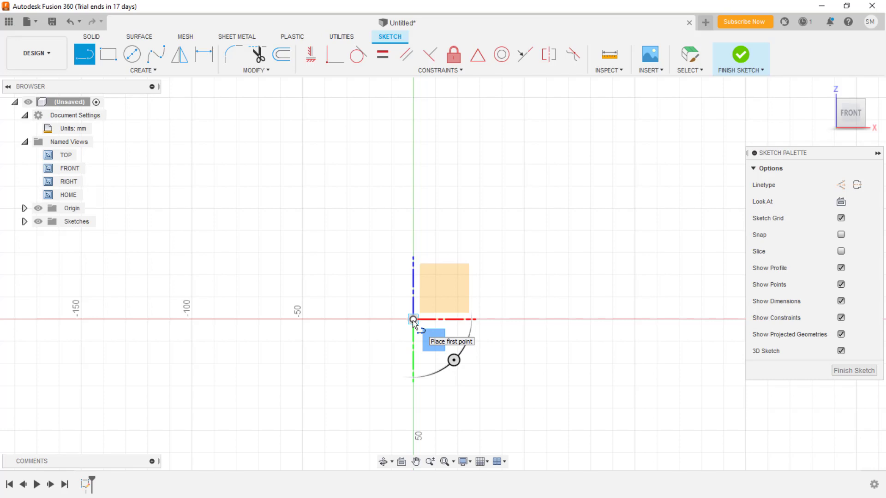
{"action": "left_click", "coordinate": [413, 319]}
{"action": "left_click", "coordinate": [534, 347]}
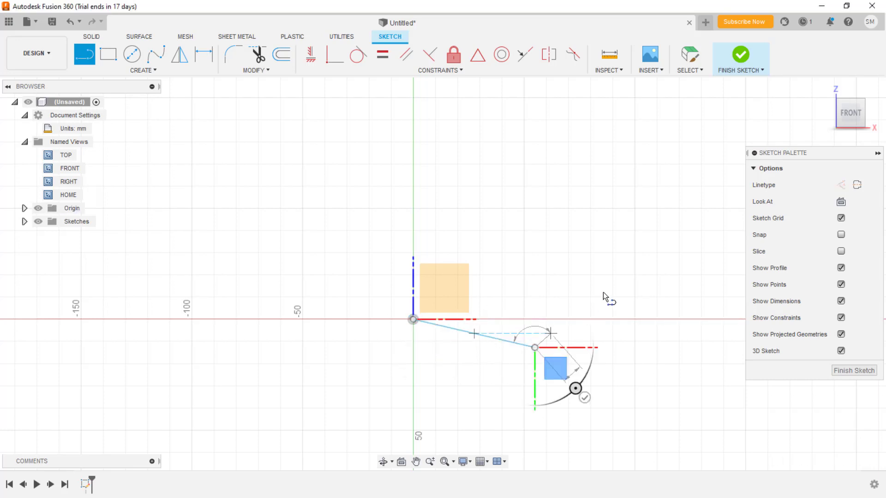
{"action": "left_click", "coordinate": [641, 261]}
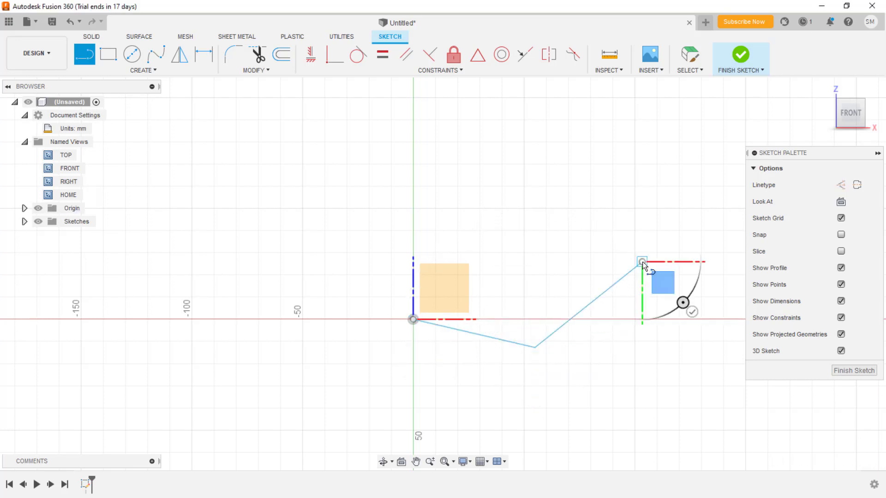
{"action": "left_click", "coordinate": [609, 144]}
{"action": "left_click", "coordinate": [508, 239]}
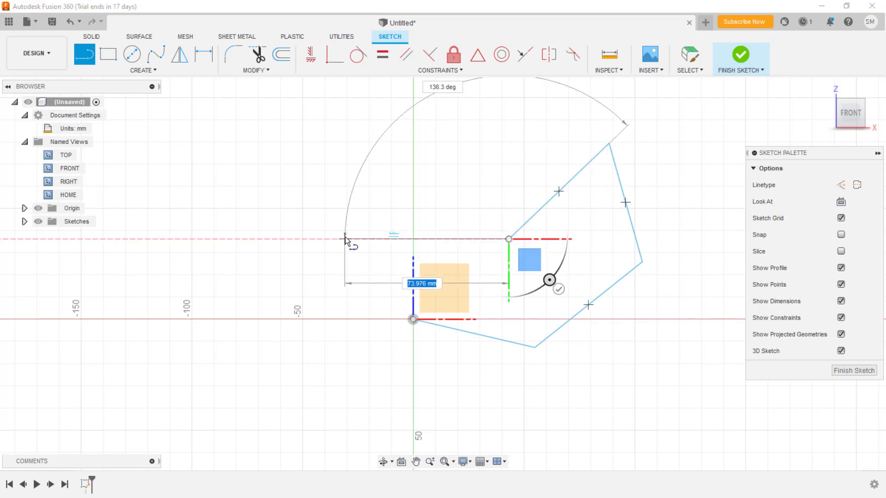
{"action": "left_click", "coordinate": [352, 238]}
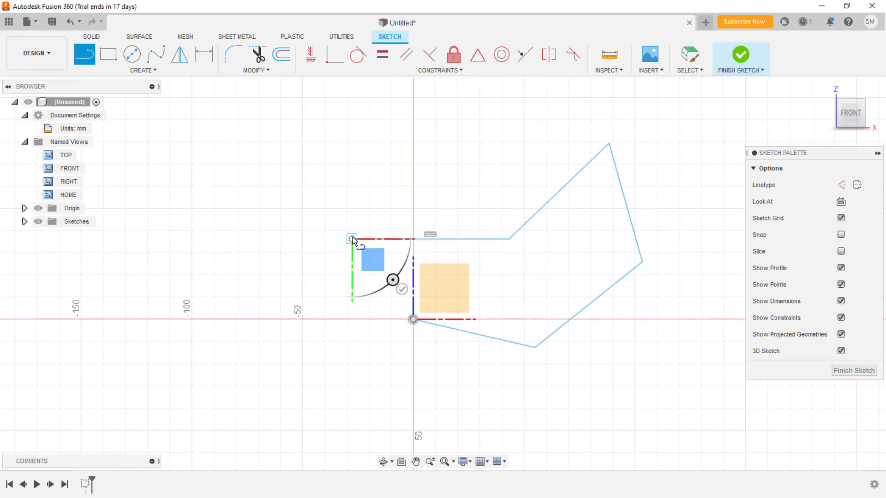
{"action": "left_click", "coordinate": [413, 320]}
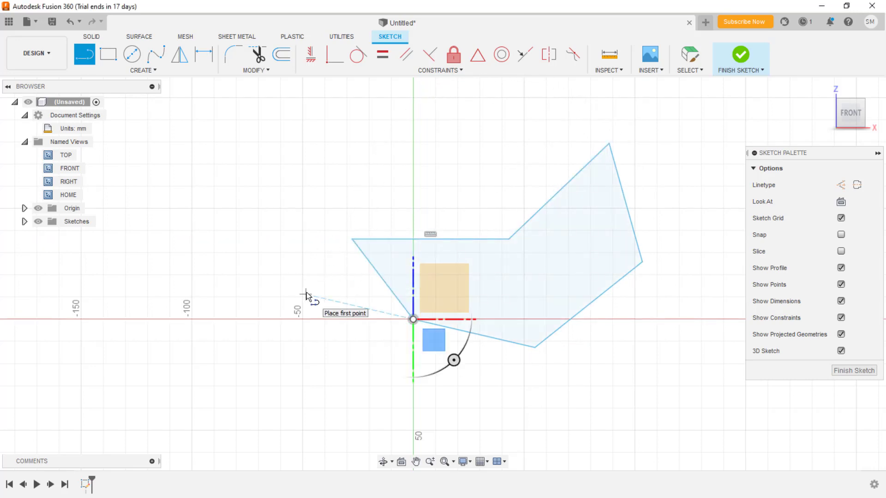
{"action": "key", "text": "Escape"}
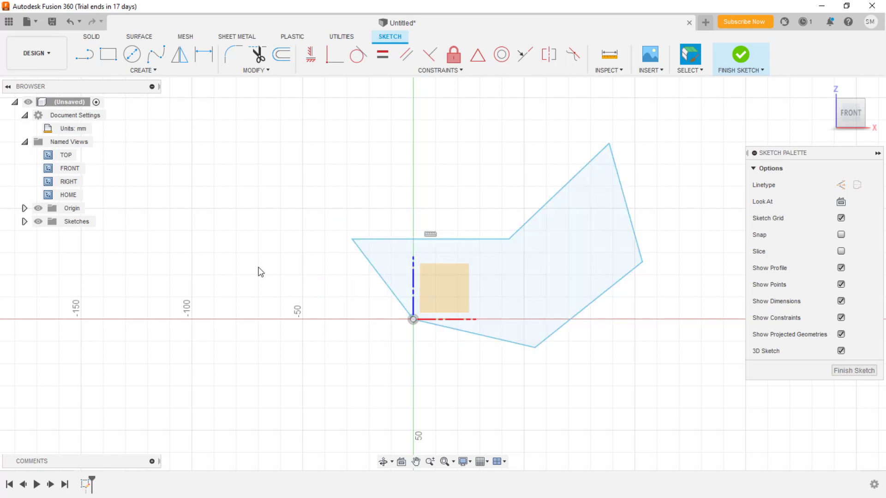
{"action": "left_click", "coordinate": [377, 272]}
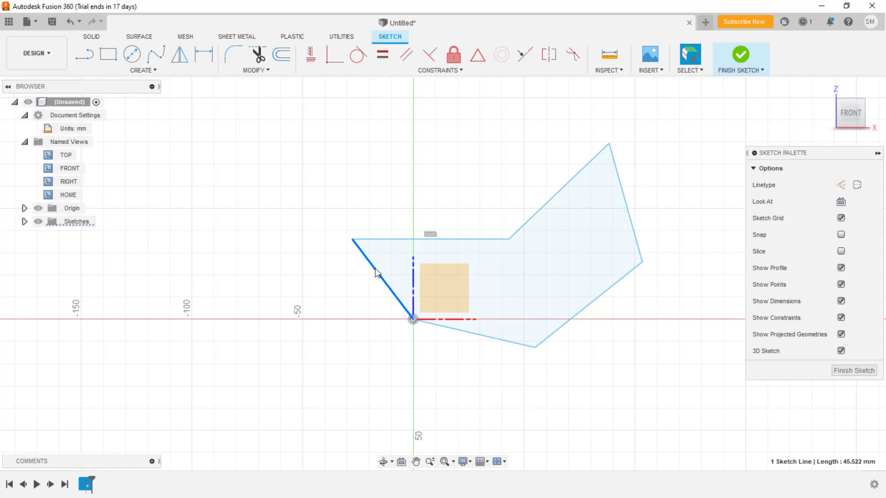
{"action": "right_click", "coordinate": [377, 272]}
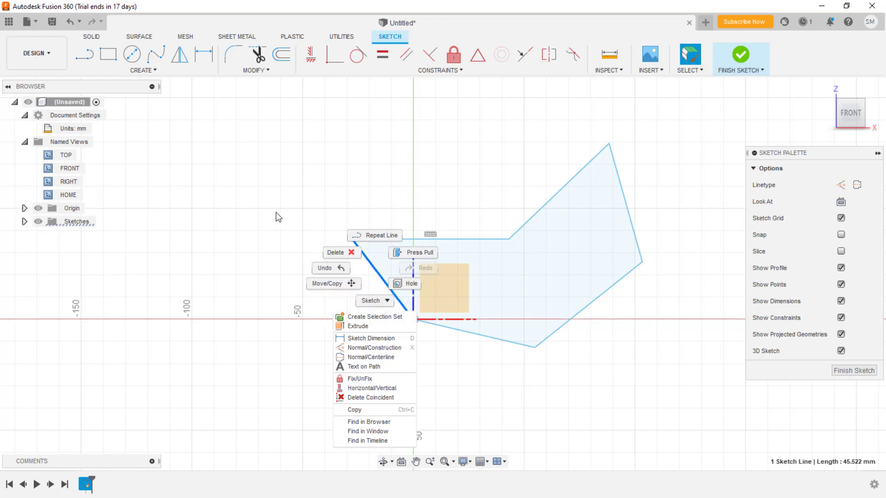
{"action": "key", "text": "Escape"}
{"action": "key", "text": "Escape"}
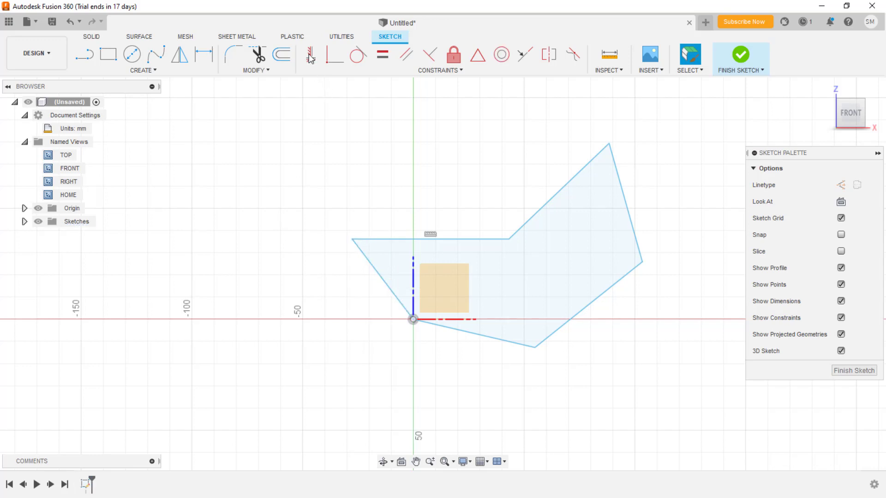
Apply Horizontal/Vertical constraints to make the profile's slanted left side vertical and its lower side from the origin horizontal.
{"action": "left_click", "coordinate": [367, 264]}
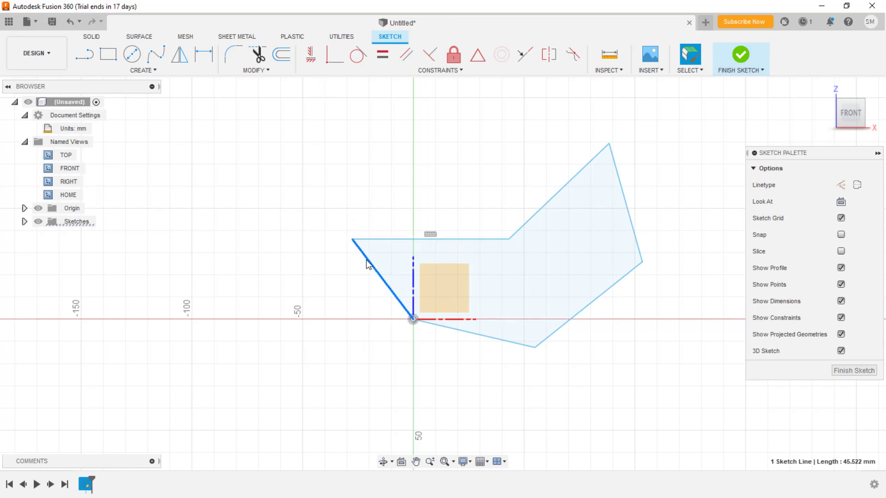
{"action": "left_click", "coordinate": [311, 56]}
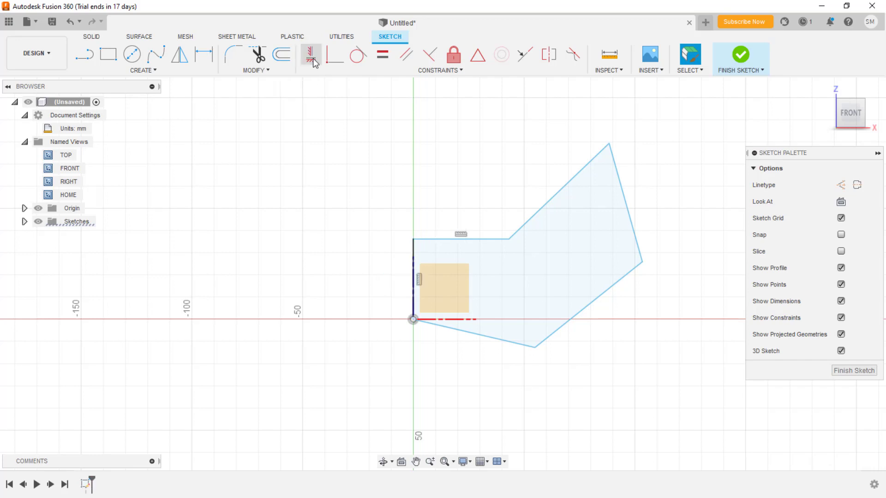
{"action": "left_click", "coordinate": [451, 333]}
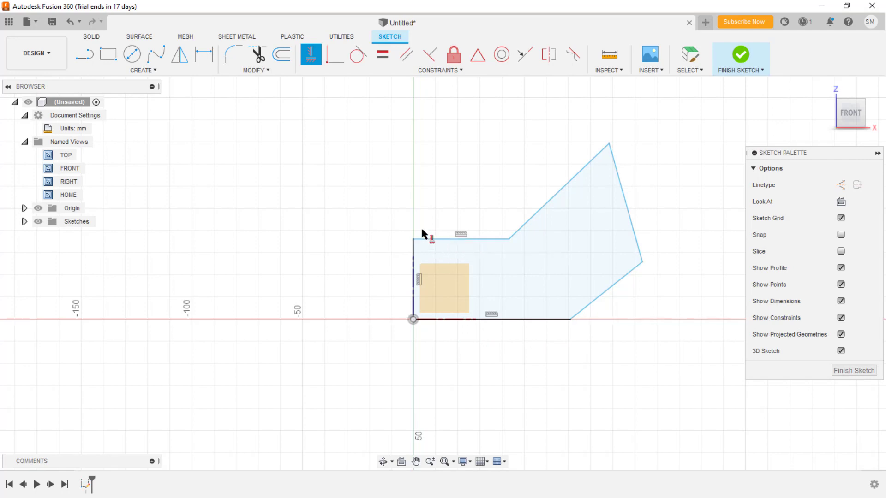
{"action": "key", "text": "Escape"}
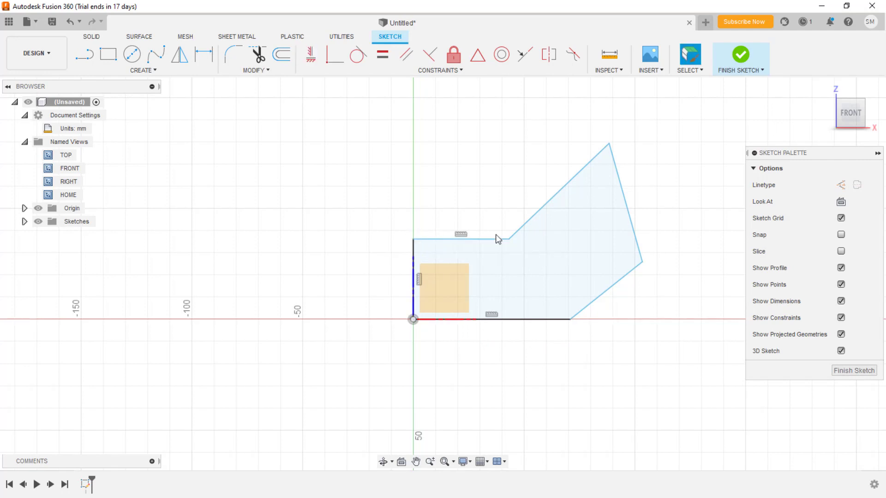
{"action": "left_click", "coordinate": [641, 263]}
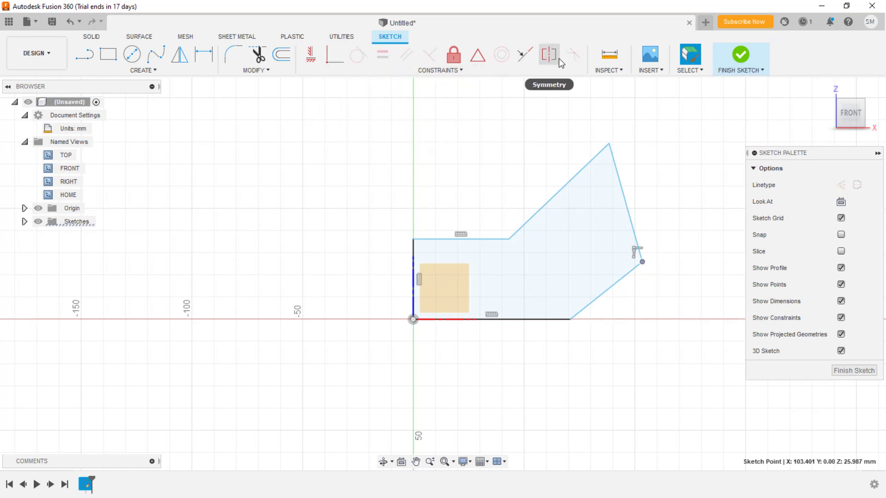
{"action": "left_click", "coordinate": [454, 71]}
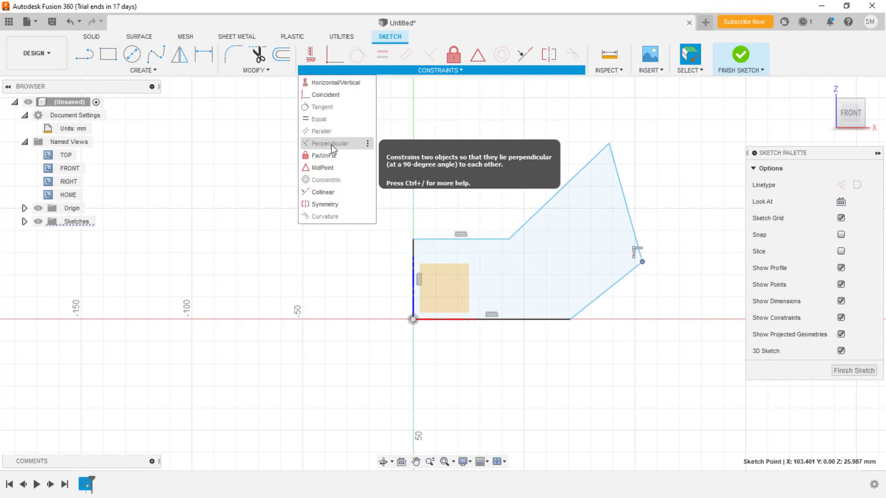
{"action": "left_click", "coordinate": [467, 149]}
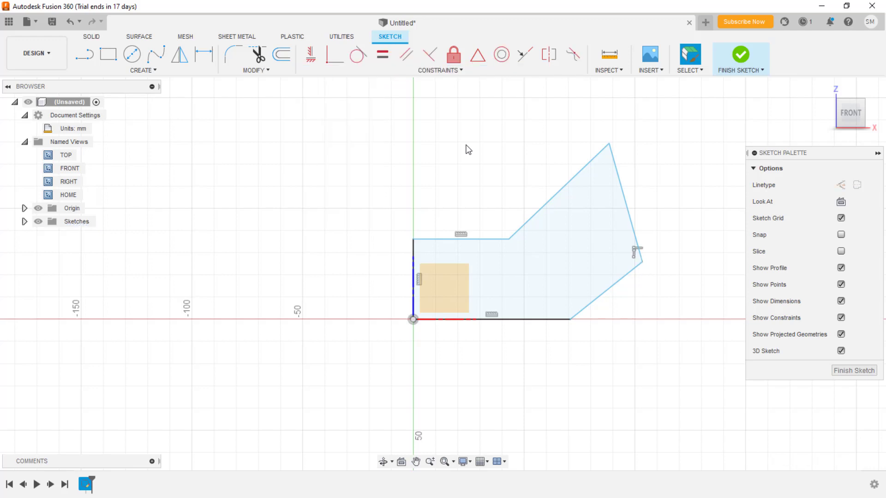
Apply Perpendicular constraints between the right edge and the lower slanted side, and between the right edge and the upper slanted side.
{"action": "left_click", "coordinate": [639, 265]}
{"action": "left_click", "coordinate": [640, 250]}
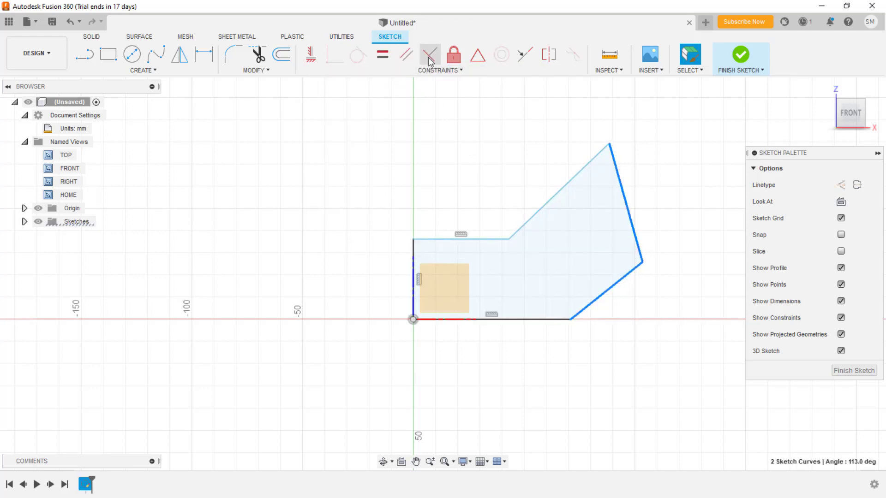
{"action": "right_click", "coordinate": [639, 241]}
{"action": "left_click", "coordinate": [623, 373]}
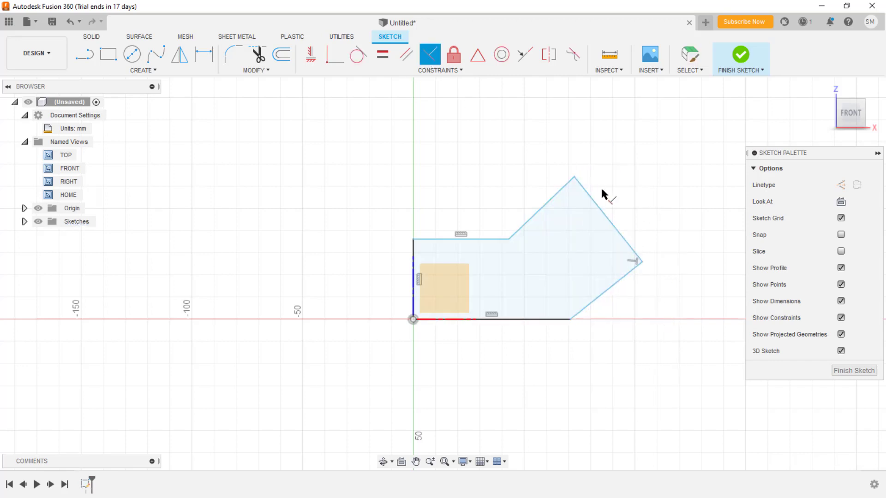
{"action": "left_click", "coordinate": [545, 204]}
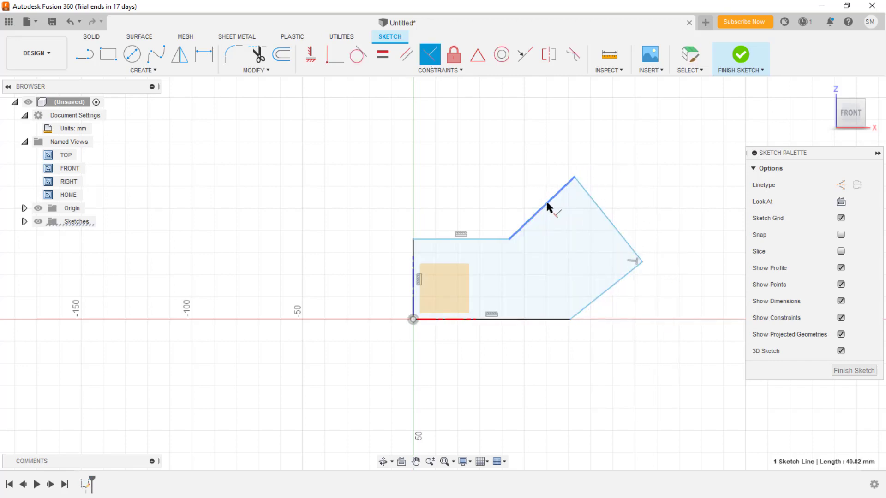
{"action": "left_click", "coordinate": [587, 199]}
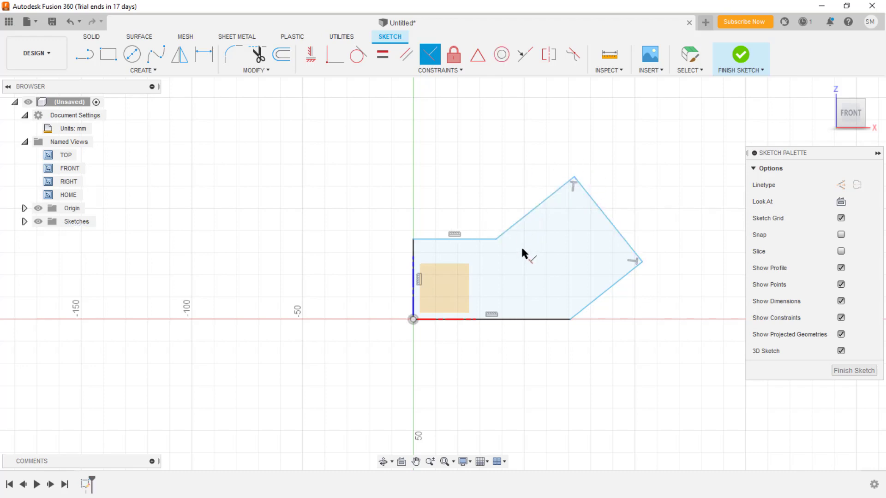
{"action": "key", "text": "Escape"}
Reshape the profile by moving its right corner to about X 95.7, Z 29.2 mm and its upper corner to about X 68.9, Z 70.5 mm.
{"action": "mouse_move", "coordinate": [641, 261]}
{"action": "left_mouse_down"}
{"action": "mouse_move", "coordinate": [660, 284]}
{"action": "mouse_move", "coordinate": [589, 259]}
{"action": "mouse_move", "coordinate": [625, 254]}
{"action": "left_mouse_up"}
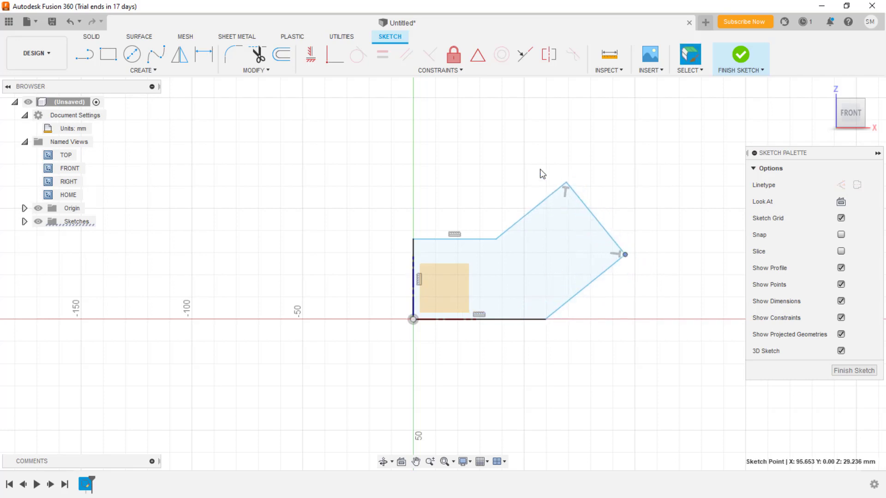
{"action": "mouse_move", "coordinate": [566, 184]}
{"action": "left_mouse_down"}
{"action": "mouse_move", "coordinate": [616, 189]}
{"action": "mouse_move", "coordinate": [648, 226]}
{"action": "mouse_move", "coordinate": [597, 164]}
{"action": "mouse_move", "coordinate": [551, 154]}
{"action": "mouse_move", "coordinate": [609, 196]}
{"action": "mouse_move", "coordinate": [566, 164]}
{"action": "left_mouse_up"}
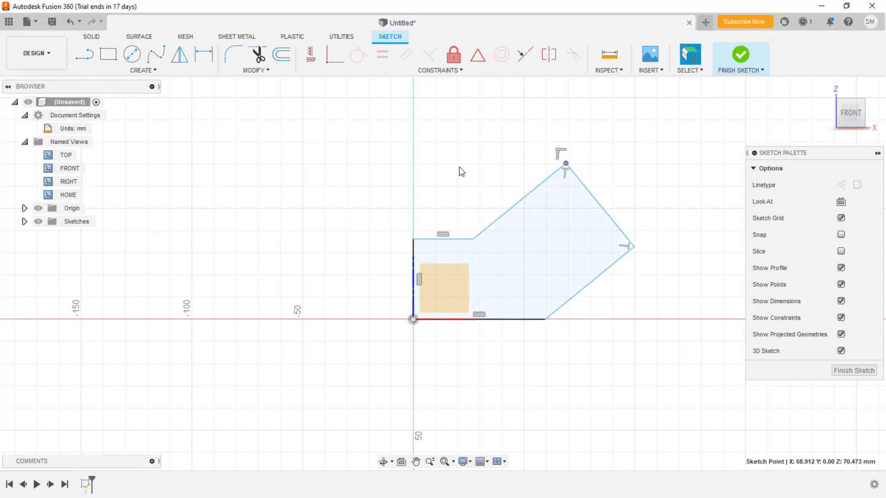
{"action": "left_click", "coordinate": [458, 167]}
{"action": "left_click", "coordinate": [494, 235]}
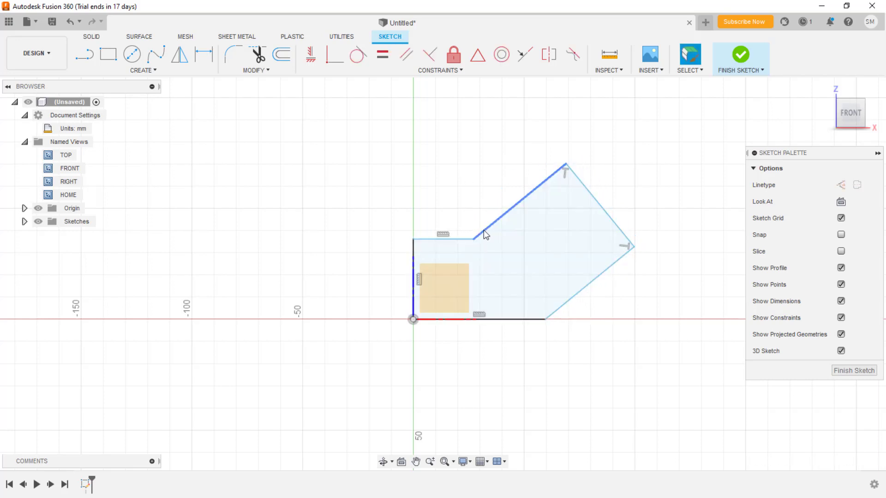
Draw a vertical line about 78 mm long upward from the origin and convert it to a centerline.
{"action": "key", "text": "l"}
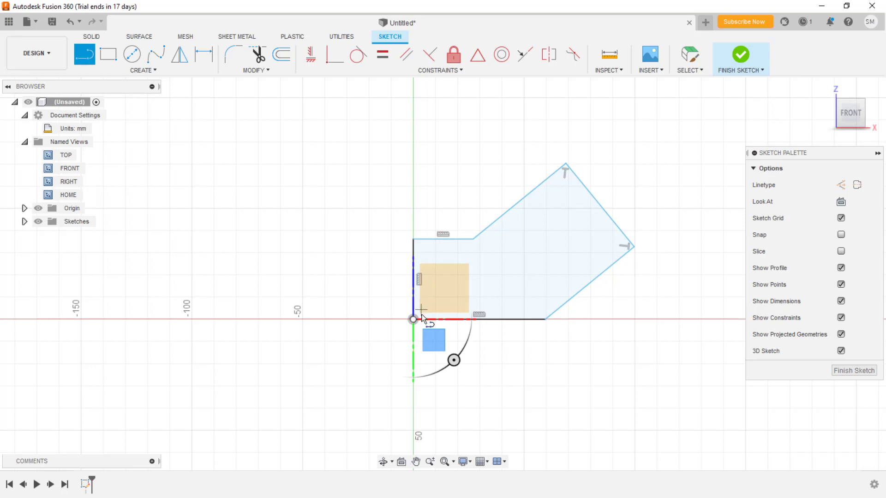
{"action": "left_click", "coordinate": [413, 319]}
{"action": "left_click", "coordinate": [413, 146]}
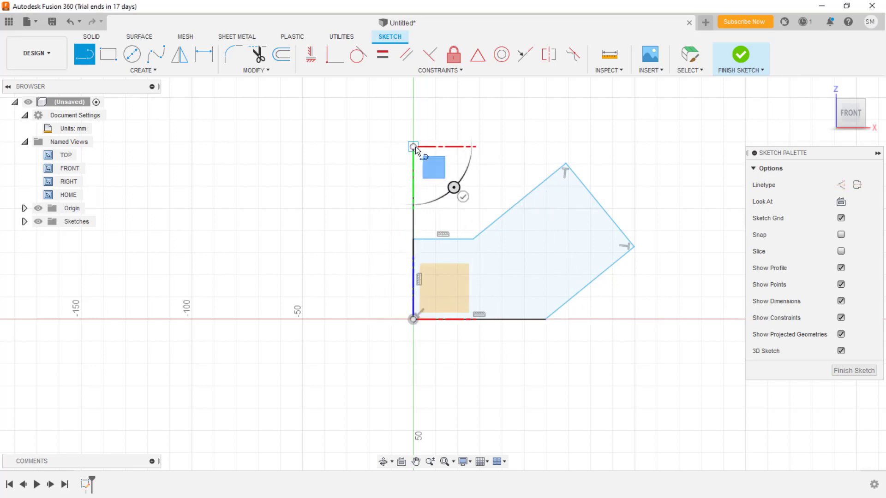
{"action": "key", "text": "Escape"}
{"action": "left_click", "coordinate": [414, 180]}
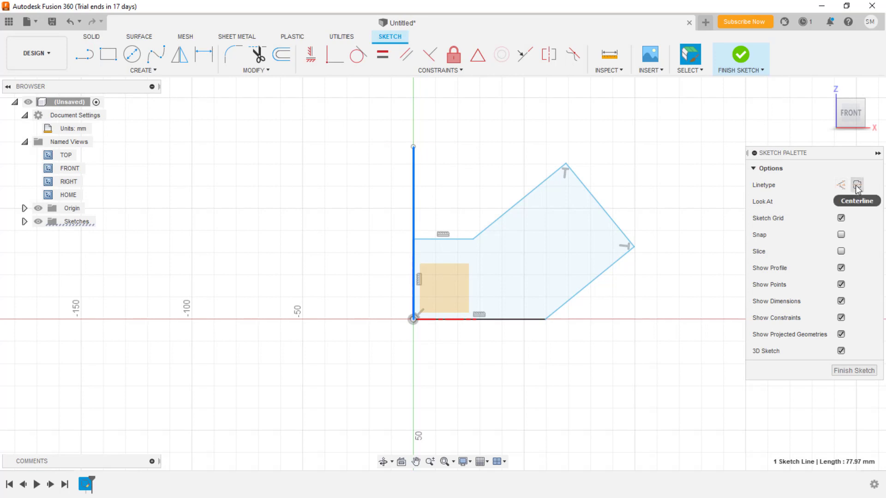
{"action": "left_click", "coordinate": [841, 186]}
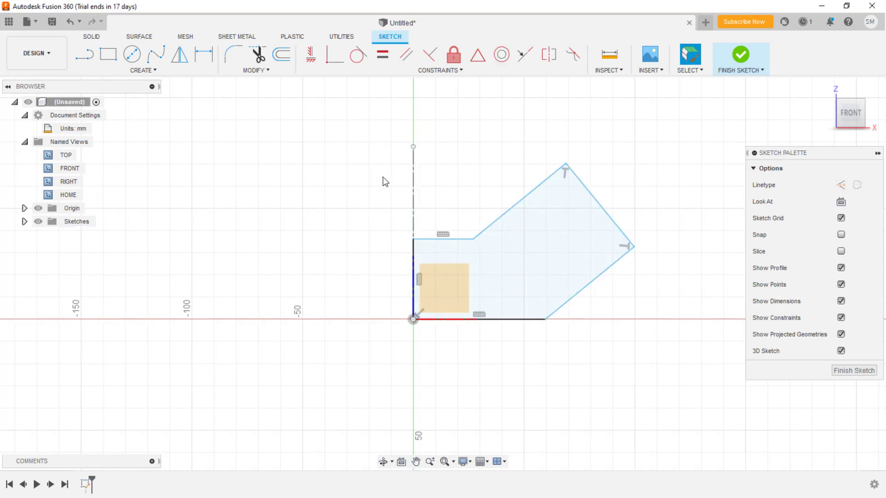
{"action": "double_click", "coordinate": [526, 194]}
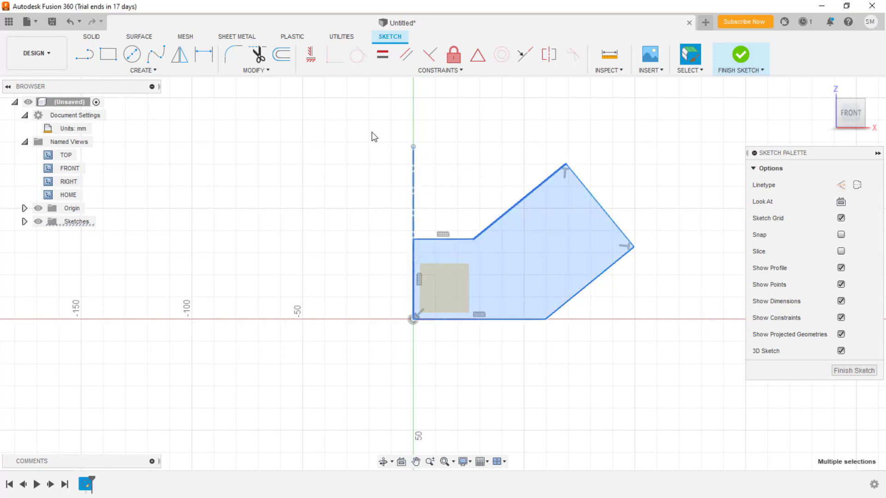
{"action": "left_click", "coordinate": [347, 110]}
{"action": "mouse_move", "coordinate": [345, 106]}
{"action": "left_mouse_down"}
{"action": "mouse_move", "coordinate": [589, 319]}
{"action": "mouse_move", "coordinate": [597, 337]}
{"action": "left_mouse_up"}
{"action": "left_click", "coordinate": [352, 194]}
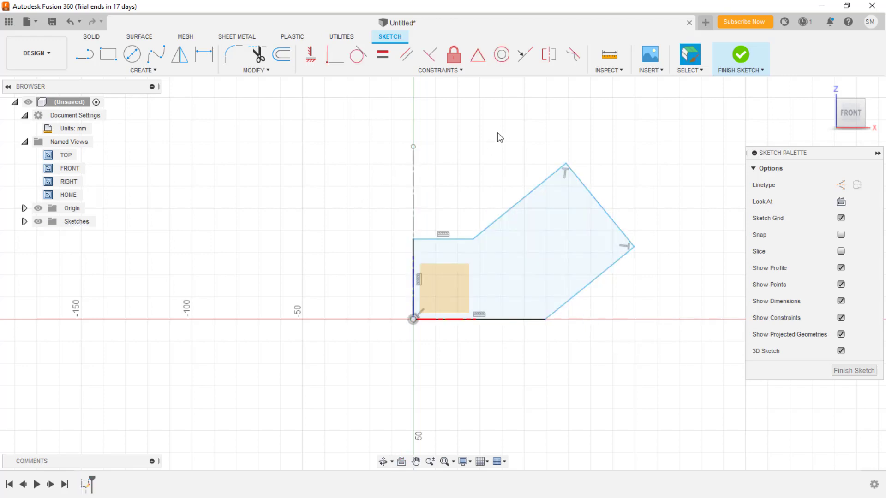
Switch to Window Selection and select the entire profile together with the centerline.
{"action": "left_click", "coordinate": [698, 72]}
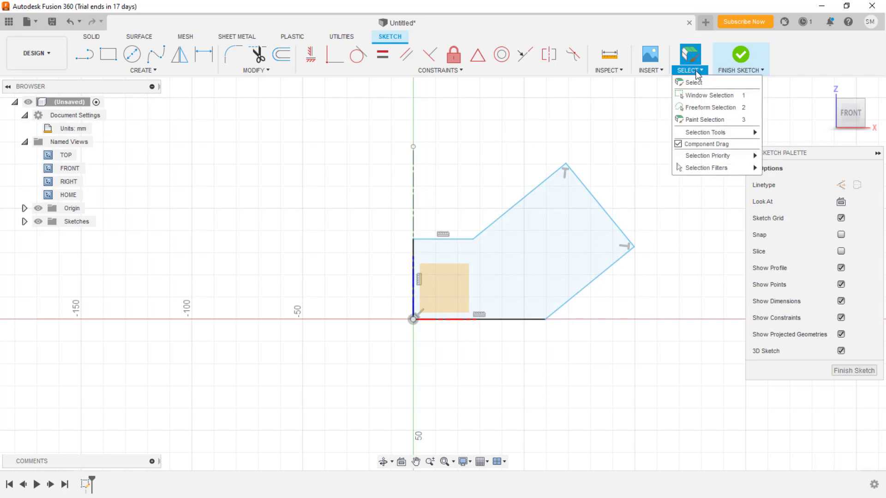
{"action": "left_click", "coordinate": [709, 96]}
{"action": "mouse_move", "coordinate": [361, 113]}
{"action": "left_mouse_down"}
{"action": "mouse_move", "coordinate": [685, 369]}
{"action": "mouse_move", "coordinate": [681, 387]}
{"action": "left_mouse_up"}
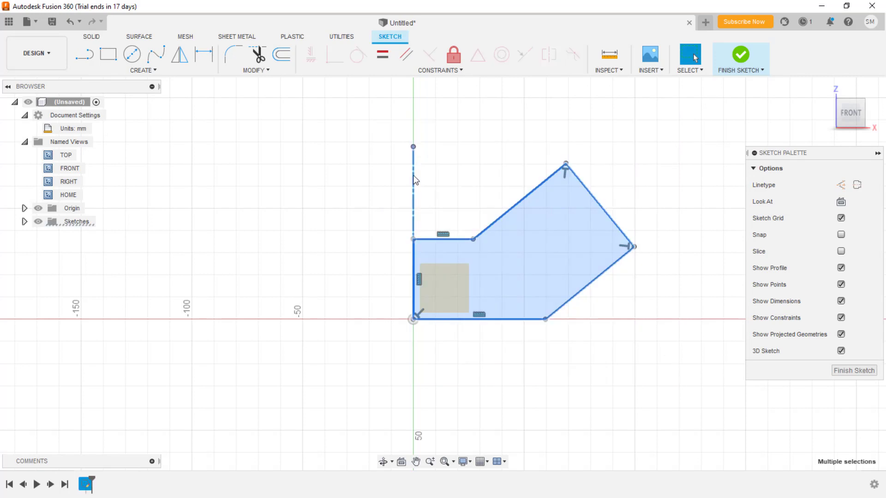
Try to mirror the selected profile, taking the centerline out of the objects and using it as the mirror line.
{"action": "left_click", "coordinate": [185, 59]}
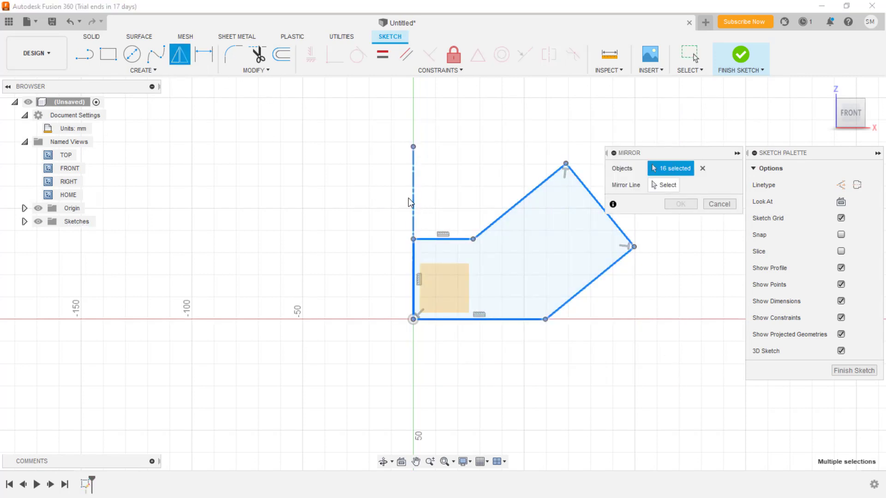
{"action": "left_click", "coordinate": [412, 199]}
{"action": "left_click", "coordinate": [658, 185]}
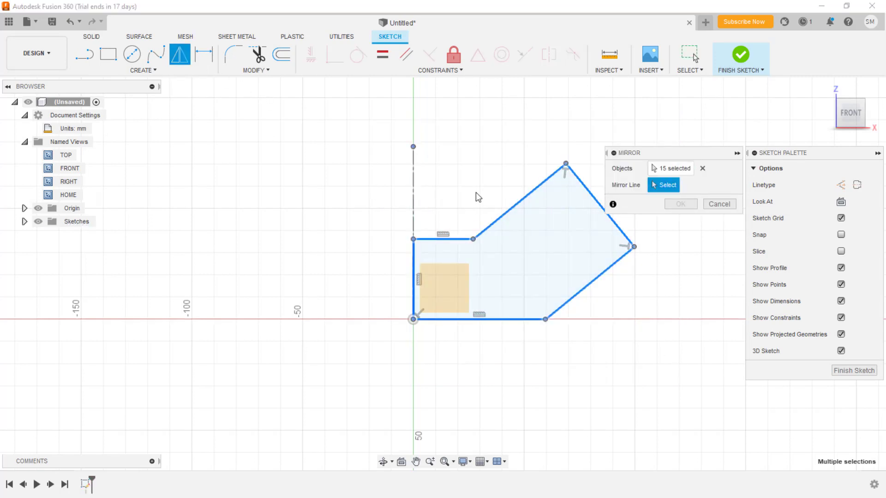
{"action": "left_click", "coordinate": [412, 187]}
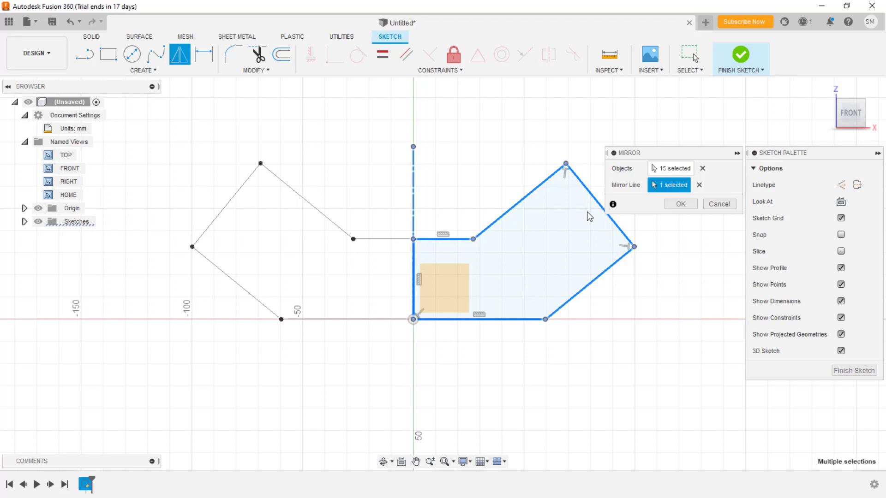
{"action": "key", "text": "Return"}
Mirror the whole profile to the opposite side of the vertical centerline.
{"action": "left_click", "coordinate": [178, 64]}
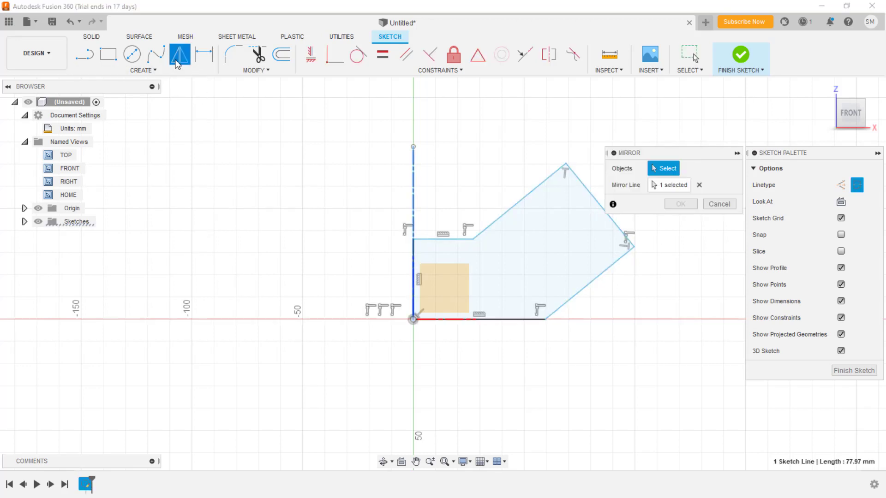
{"action": "mouse_move", "coordinate": [280, 97]}
{"action": "left_mouse_down"}
{"action": "mouse_move", "coordinate": [534, 253]}
{"action": "mouse_move", "coordinate": [716, 380]}
{"action": "left_mouse_up"}
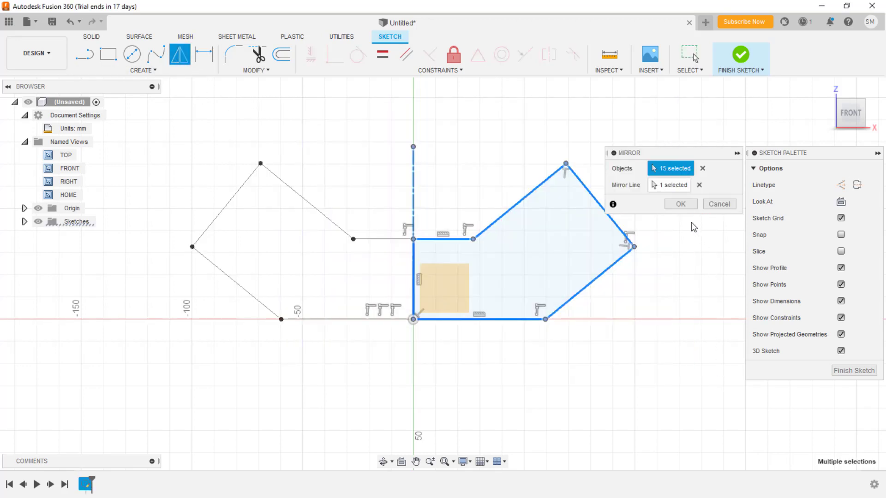
{"action": "left_click", "coordinate": [680, 203]}
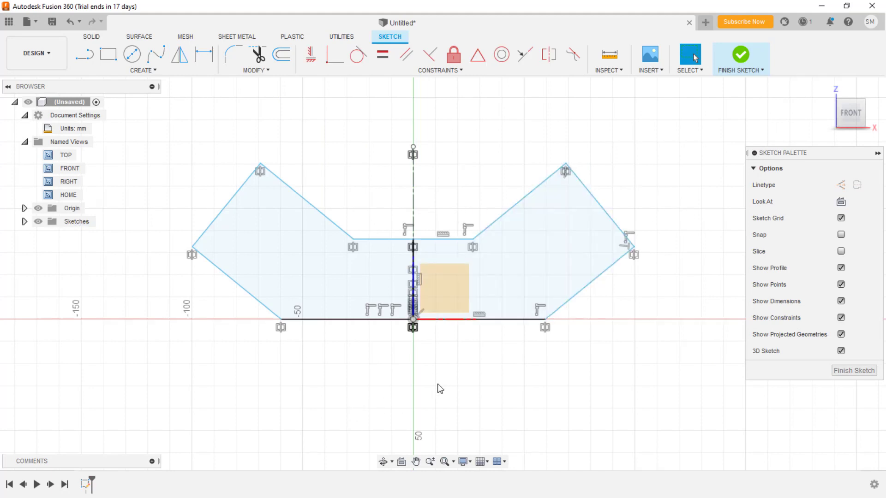
Dimension the height between the central upper edge and the base line, and set it to 25 mm.
{"action": "key", "text": "d"}
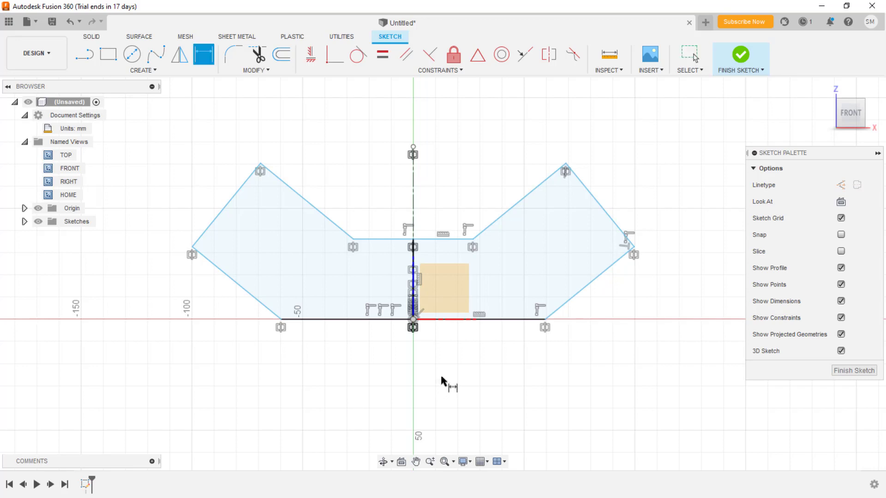
{"action": "left_click", "coordinate": [440, 239]}
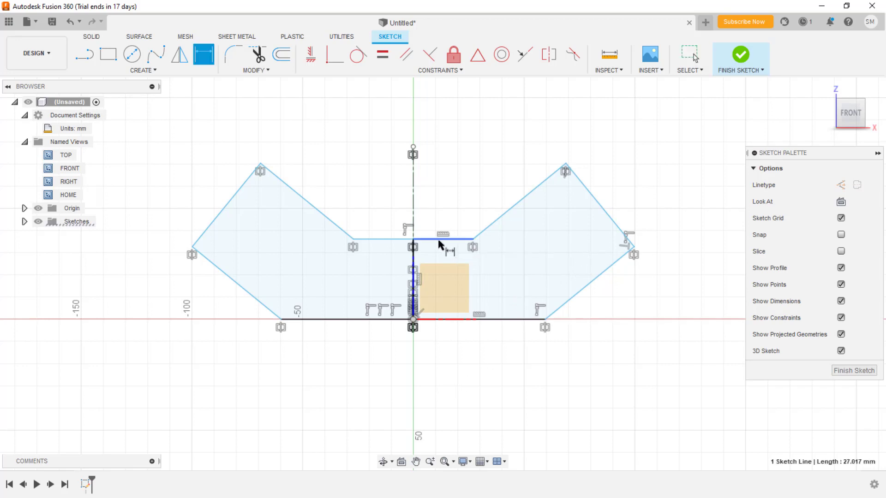
{"action": "left_click", "coordinate": [450, 319]}
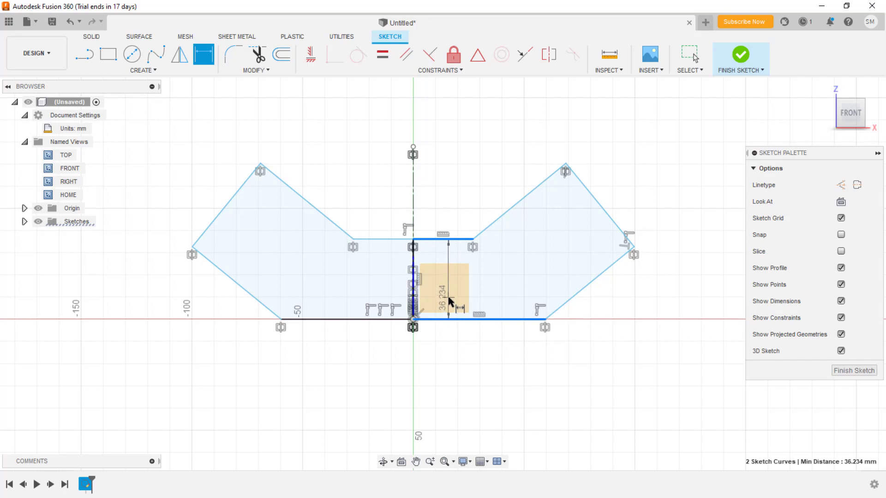
{"action": "left_click", "coordinate": [450, 298]}
{"action": "type", "text": "25"}
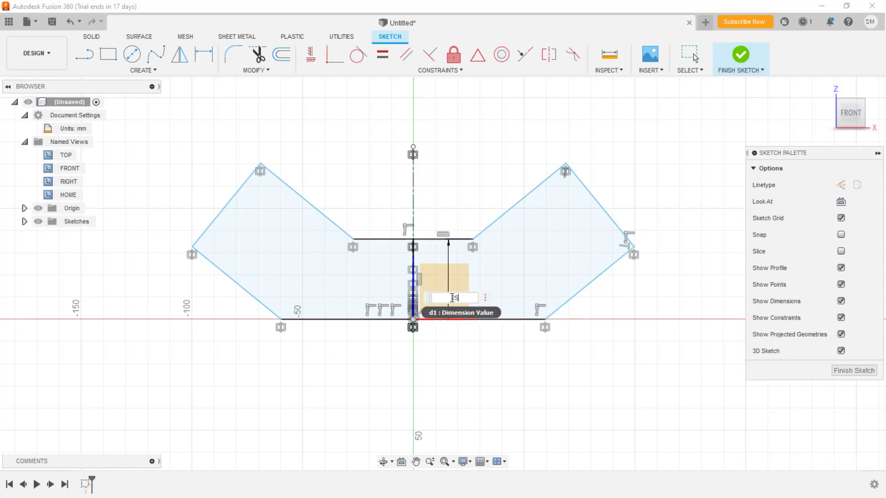
{"action": "key", "text": "Return"}
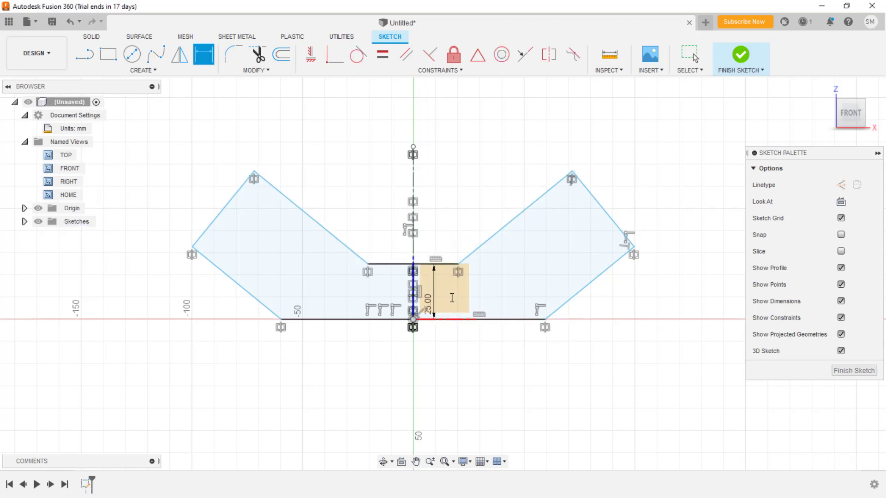
Dimension the right half of the base line and set its length to 32 mm.
{"action": "left_click", "coordinate": [528, 320]}
{"action": "left_click", "coordinate": [504, 374]}
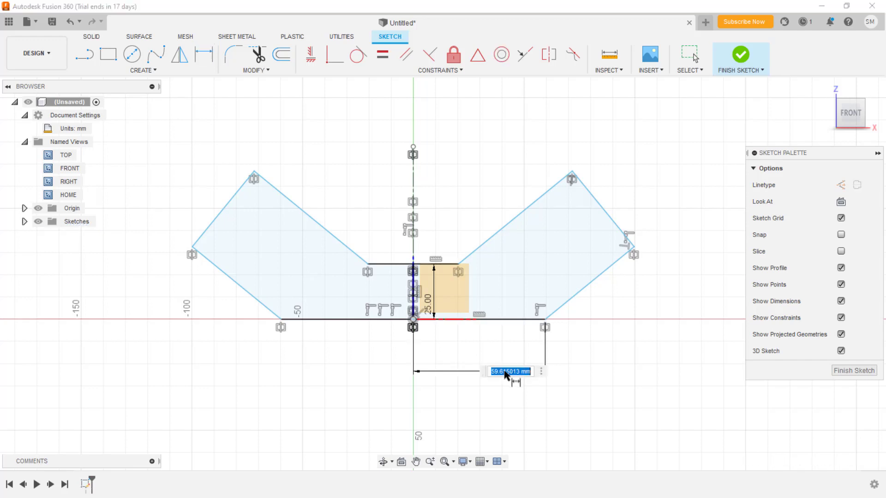
{"action": "type", "text": "32"}
{"action": "key", "text": "Return"}
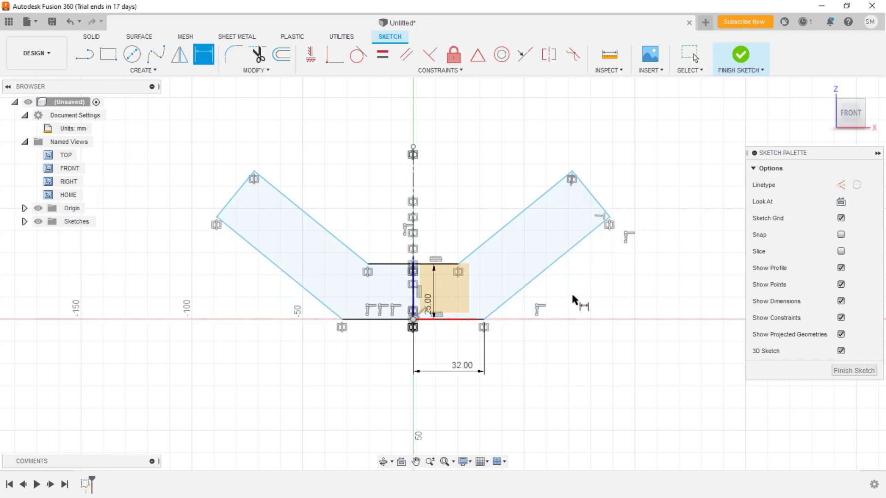
Add an aligned dimension of 20 mm to the end edge of the right arm.
{"action": "left_click", "coordinate": [600, 207]}
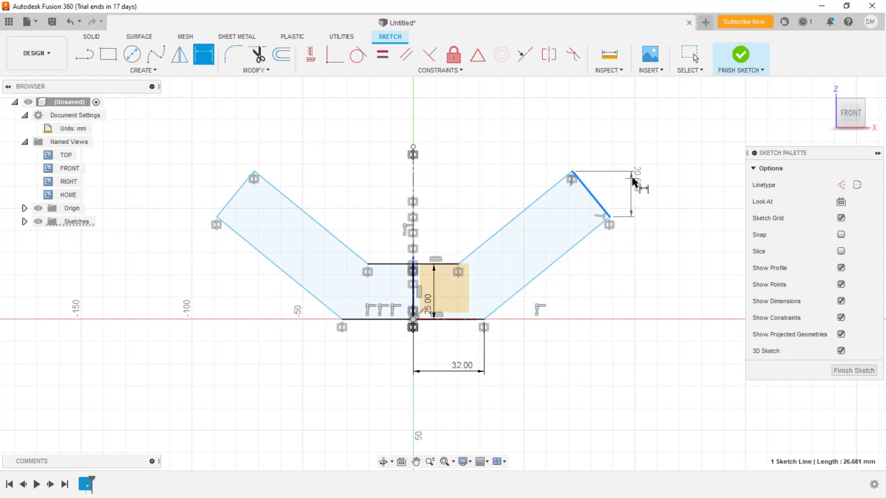
{"action": "left_click", "coordinate": [595, 188]}
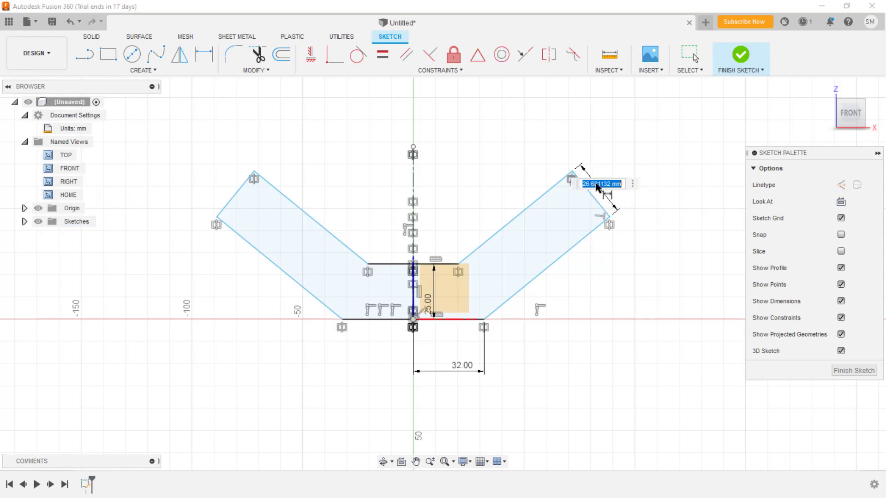
{"action": "type", "text": "20"}
{"action": "key", "text": "Return"}
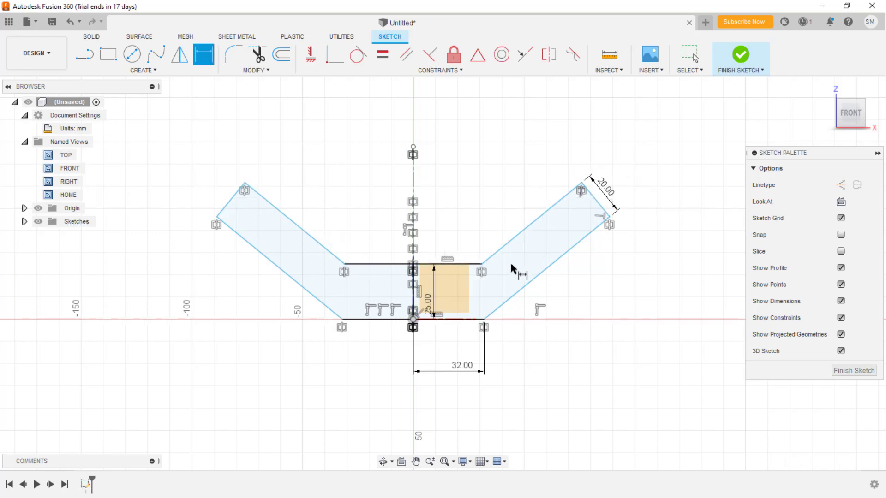
Dimension the angle between the base line and the right arm's lower edge, and set it to 135 degrees.
{"action": "left_click", "coordinate": [496, 310]}
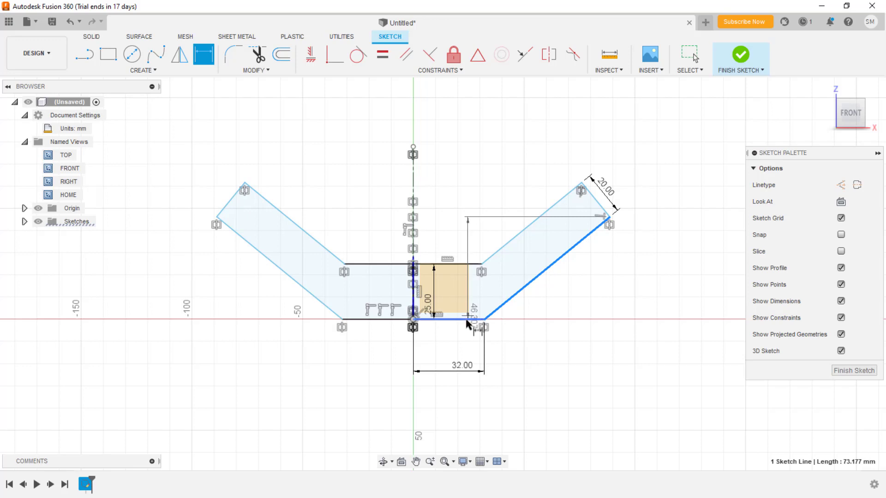
{"action": "left_click", "coordinate": [464, 319]}
{"action": "left_click", "coordinate": [483, 304]}
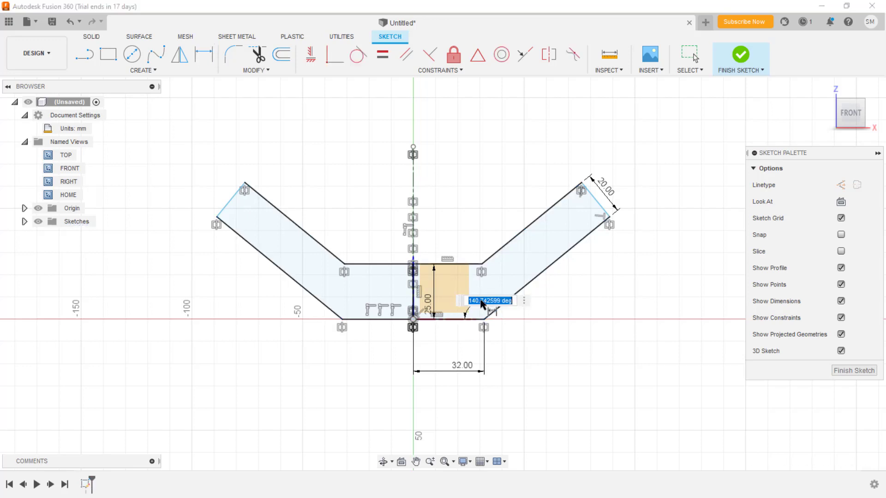
{"action": "type", "text": "135"}
{"action": "key", "text": "Return"}
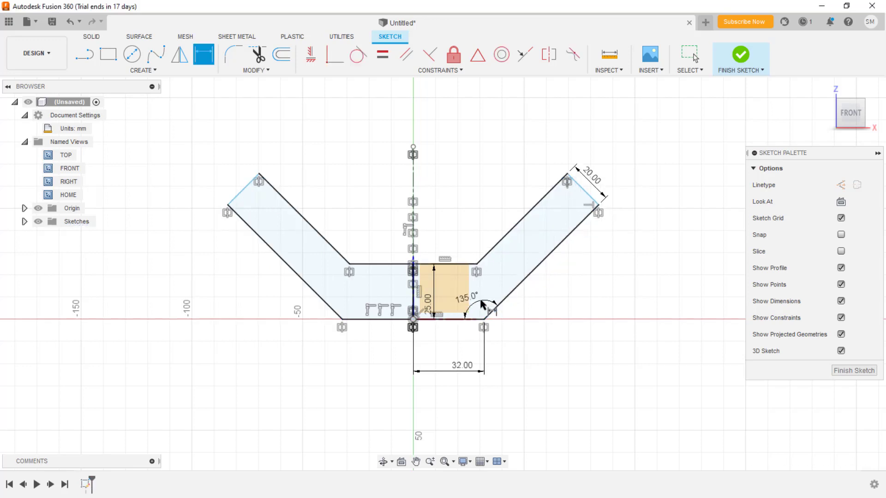
Dimension the horizontal distance from the right arm's outermost corner to the vertical middle line and set it to 52 mm.
{"action": "left_click", "coordinate": [598, 206]}
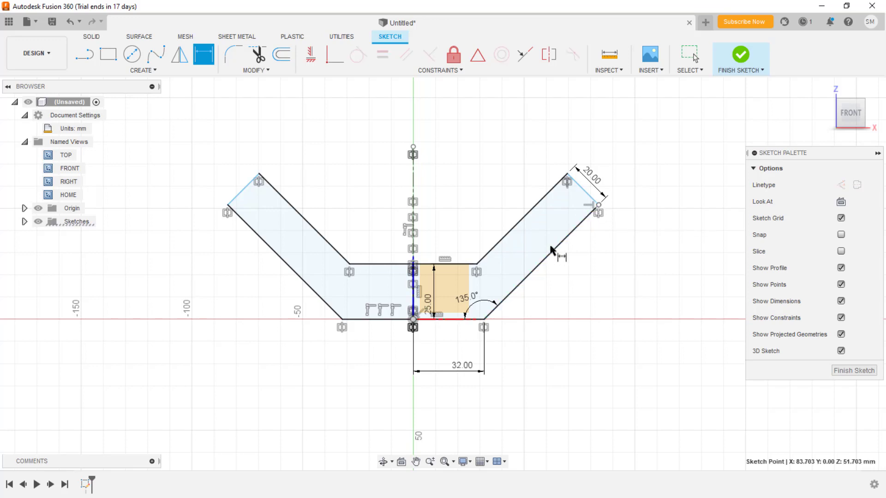
{"action": "left_click", "coordinate": [413, 295]}
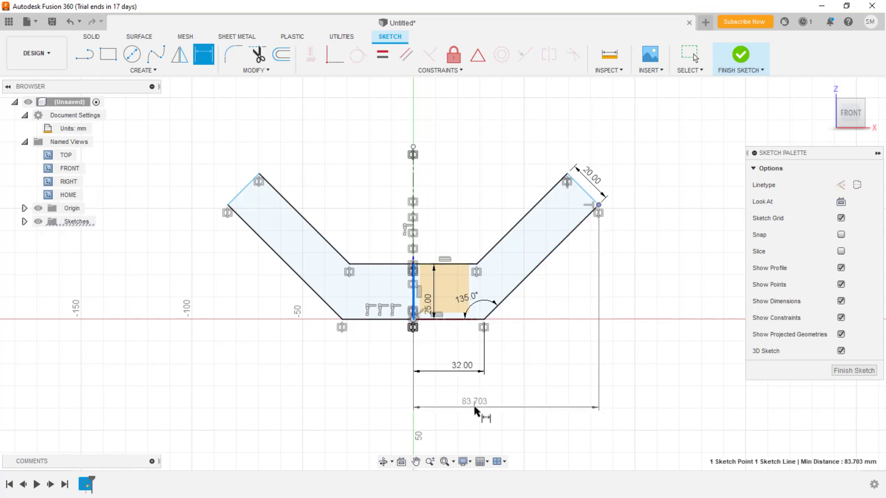
{"action": "left_click", "coordinate": [475, 408]}
{"action": "type", "text": "5"}
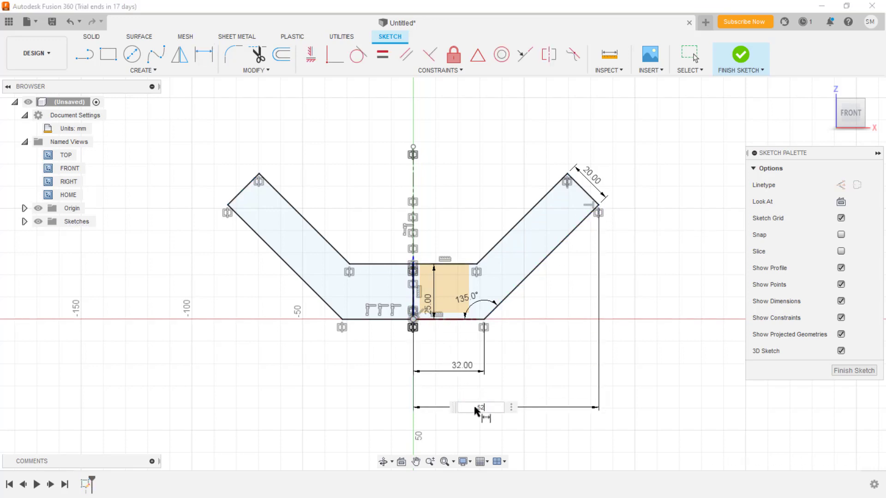
{"action": "type", "text": "2"}
{"action": "key", "text": "Return"}
{"action": "scroll", "coordinate": [369, 367], "scroll_direction": "up", "scroll_amount": 2}
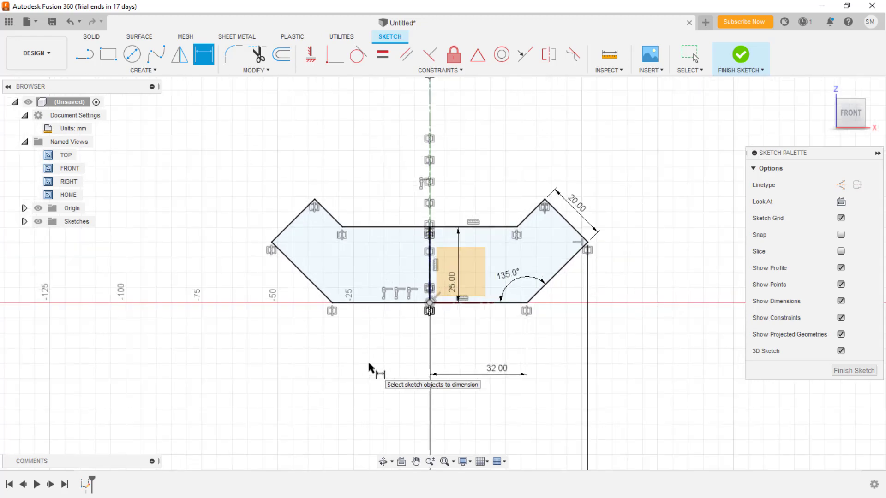
{"action": "scroll", "coordinate": [369, 366], "scroll_direction": "down", "scroll_amount": 1}
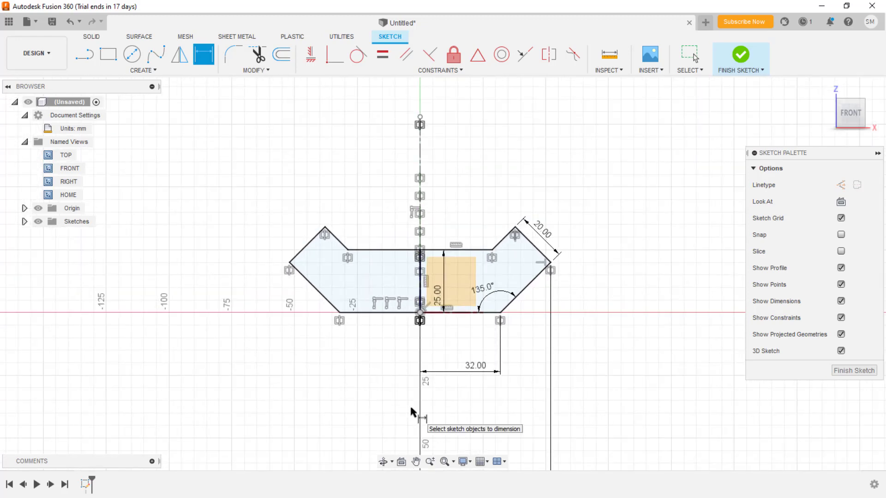
{"action": "key", "text": "Escape"}
Convert the short vertical line dividing the profile in the middle to a centerline.
{"action": "scroll", "coordinate": [398, 341], "scroll_direction": "up", "scroll_amount": 2}
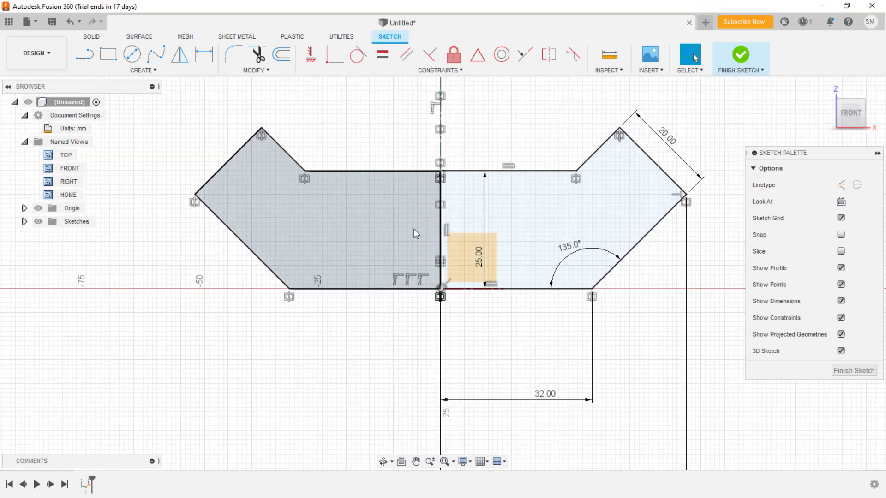
{"action": "left_click", "coordinate": [441, 222]}
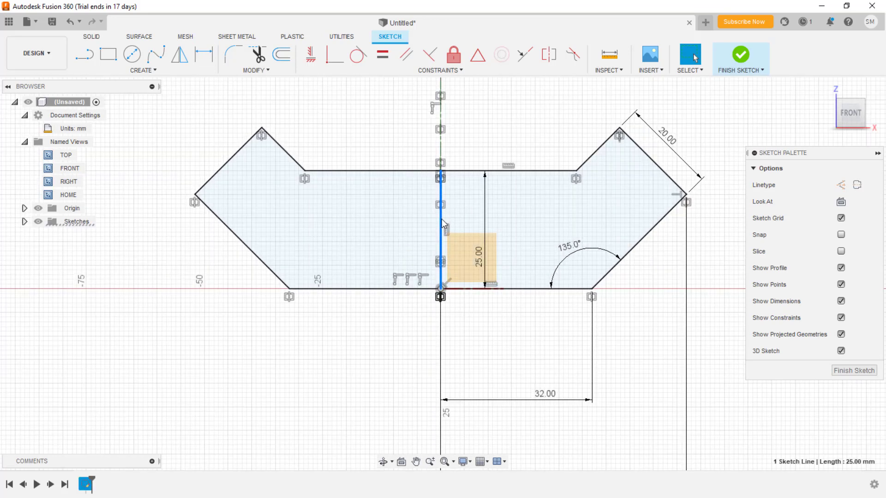
{"action": "right_click", "coordinate": [442, 222]}
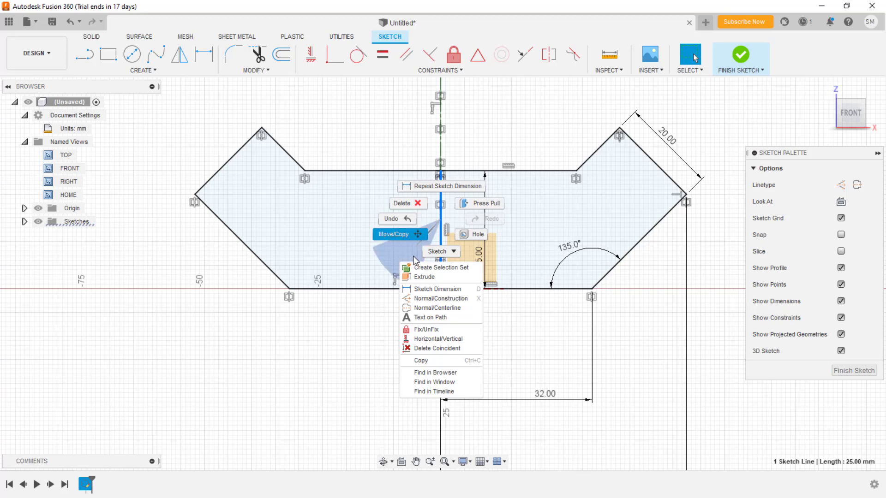
{"action": "left_click", "coordinate": [426, 308]}
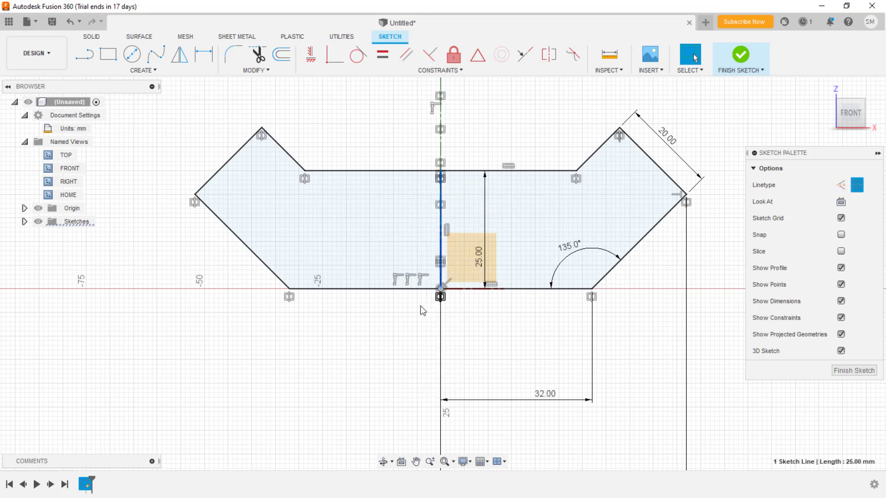
{"action": "left_click", "coordinate": [366, 316]}
{"action": "left_click", "coordinate": [439, 220]}
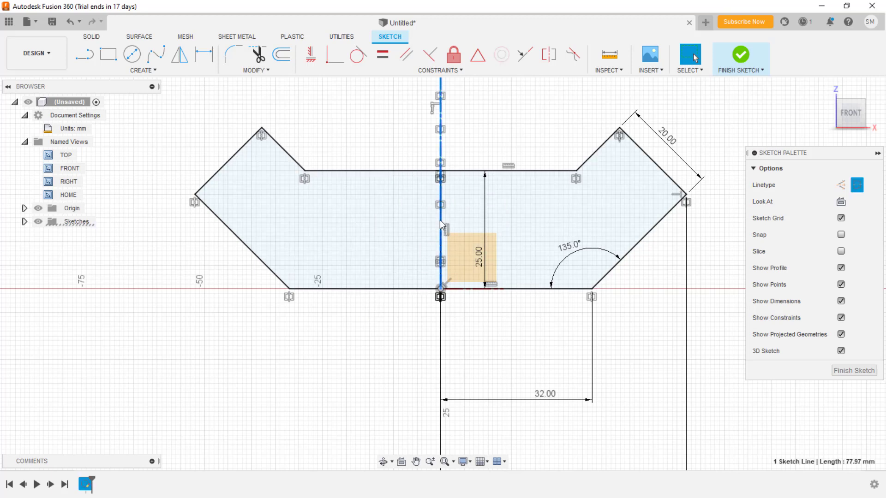
{"action": "key", "text": "Escape"}
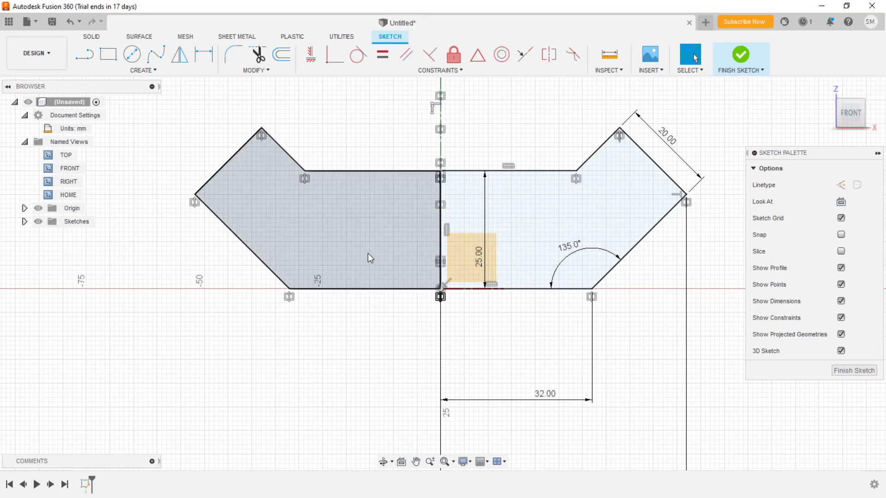
Move the 52 mm dimension up beneath the profile, just above the 32 mm dimension.
{"action": "scroll", "coordinate": [367, 254], "scroll_direction": "down", "scroll_amount": 4}
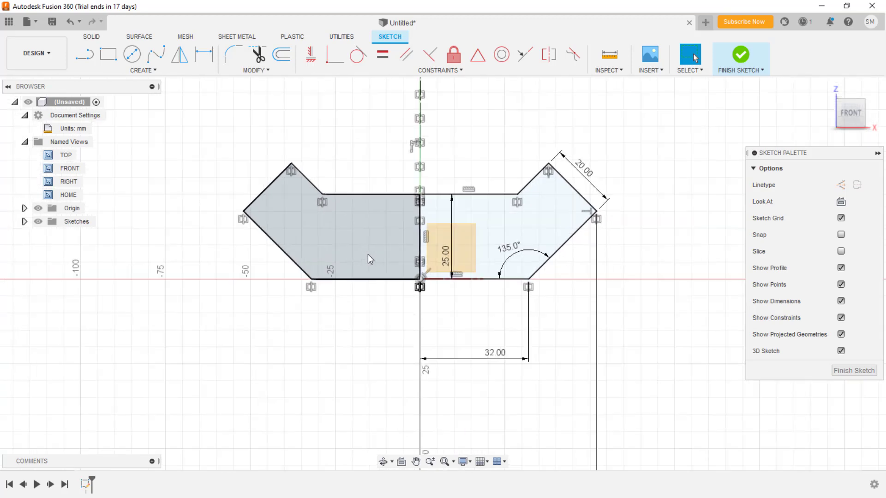
{"action": "scroll", "coordinate": [367, 253], "scroll_direction": "down", "scroll_amount": 3}
{"action": "scroll", "coordinate": [367, 254], "scroll_direction": "up", "scroll_amount": 1}
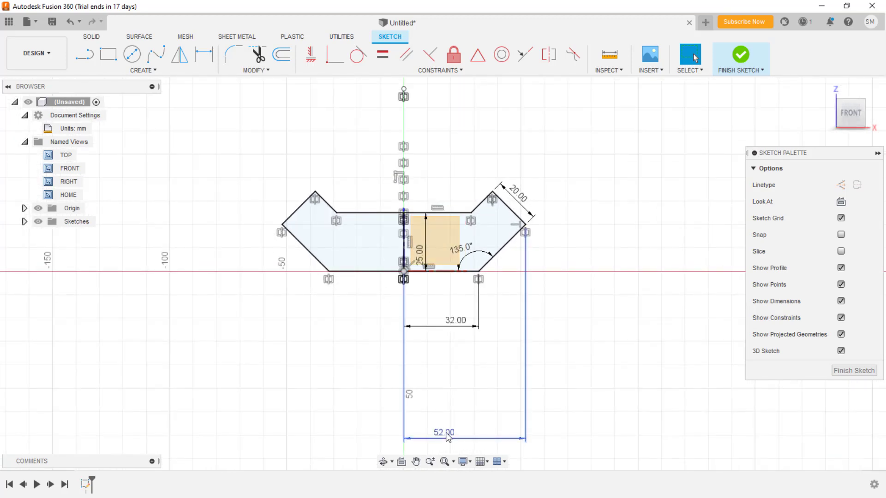
{"action": "left_click_drag", "start_coordinate": [446, 432], "coordinate": [456, 312]}
{"action": "scroll", "coordinate": [598, 267], "scroll_direction": "up", "scroll_amount": 2}
With the Line tool, sketch a closed arch standing on the X axis beside the profile: two vertical sides, tangent arc top and flat base.
{"action": "key", "text": "l"}
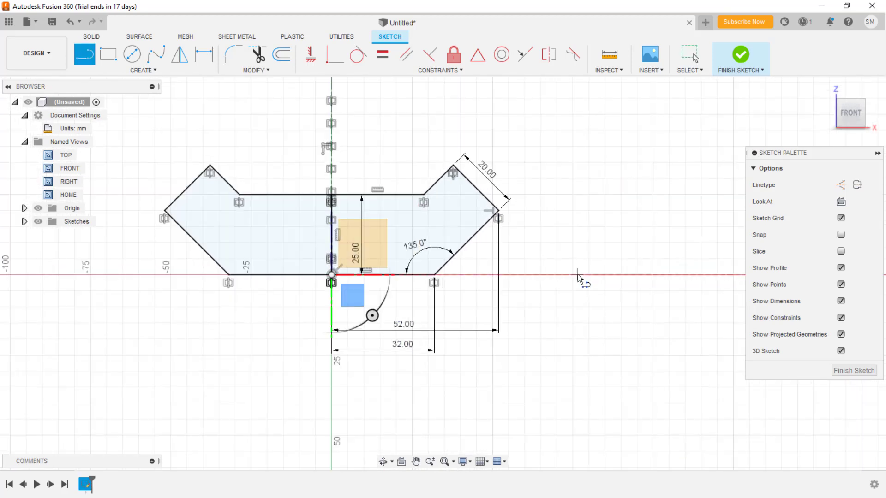
{"action": "left_click", "coordinate": [577, 275]}
{"action": "left_click", "coordinate": [578, 182]}
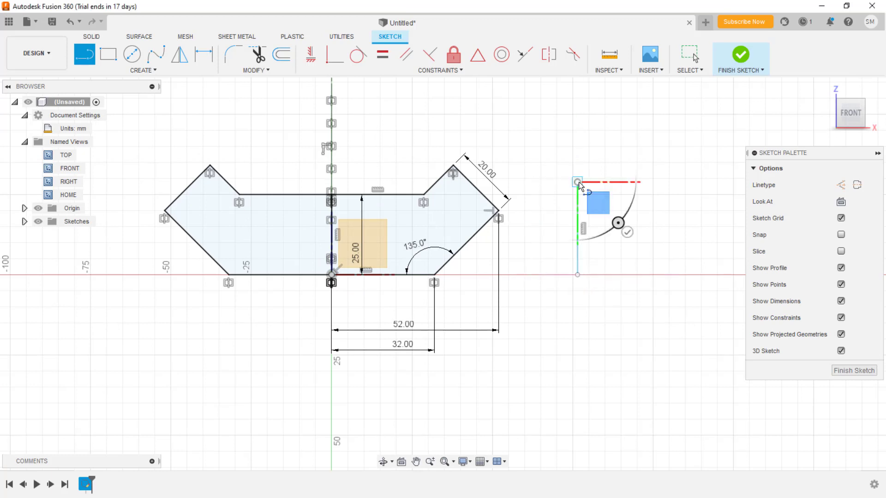
{"action": "left_click_drag", "start_coordinate": [579, 184], "coordinate": [673, 278]}
{"action": "left_click", "coordinate": [673, 275]}
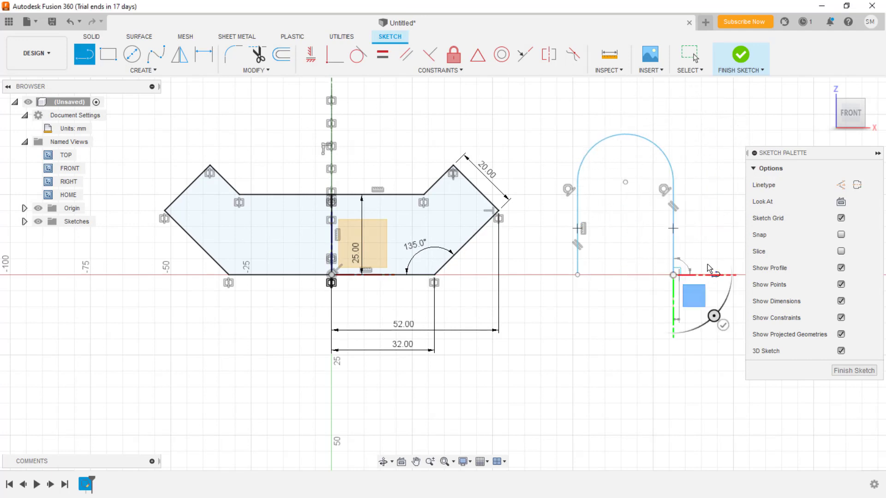
{"action": "left_click", "coordinate": [578, 275]}
{"action": "key", "text": "Escape"}
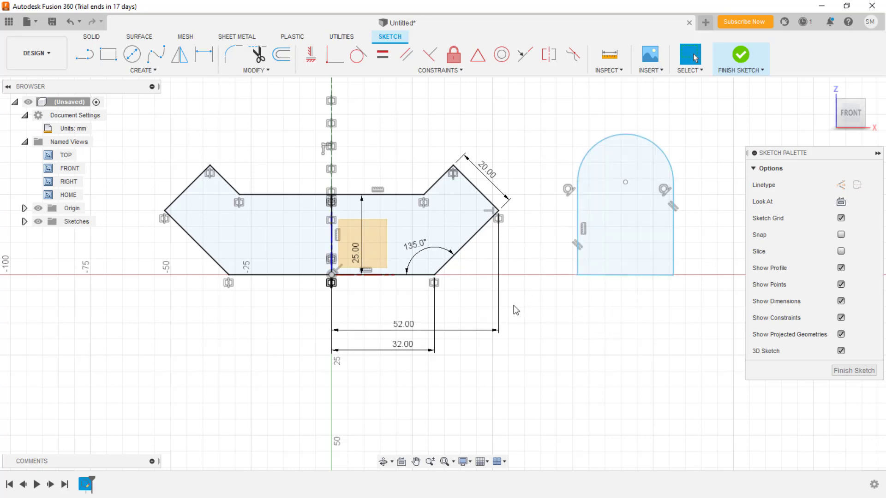
Finish the sketch and extrude both halves of the mirrored profile and the arch profile toward the front as new bodies.
{"action": "scroll", "coordinate": [539, 348], "scroll_direction": "down", "scroll_amount": 2}
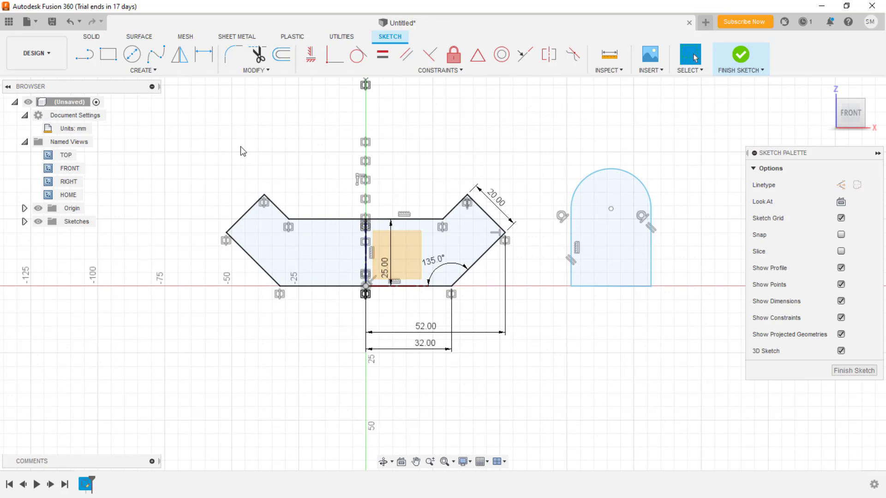
{"action": "left_click", "coordinate": [740, 54]}
{"action": "key", "text": "e"}
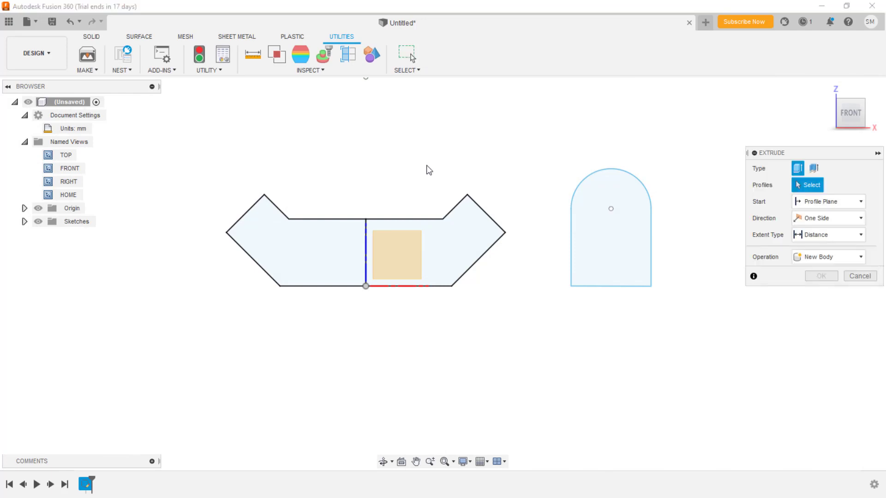
{"action": "left_click", "coordinate": [416, 230]}
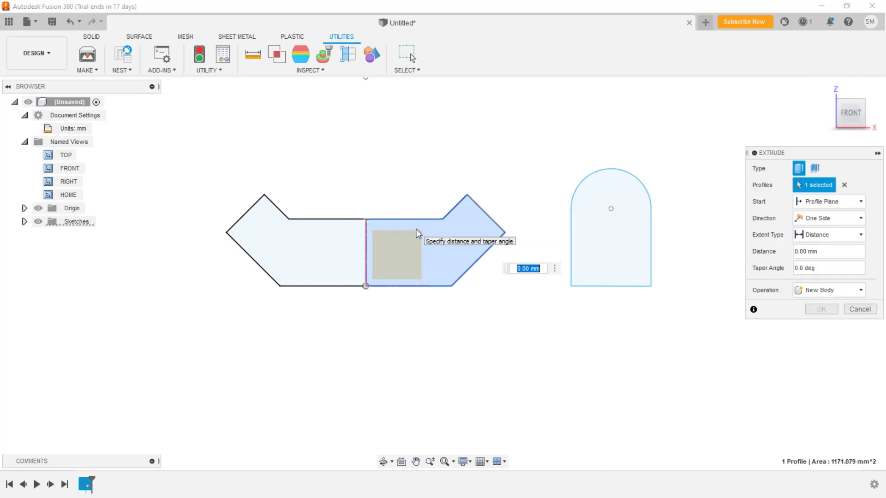
{"action": "left_click", "coordinate": [335, 245]}
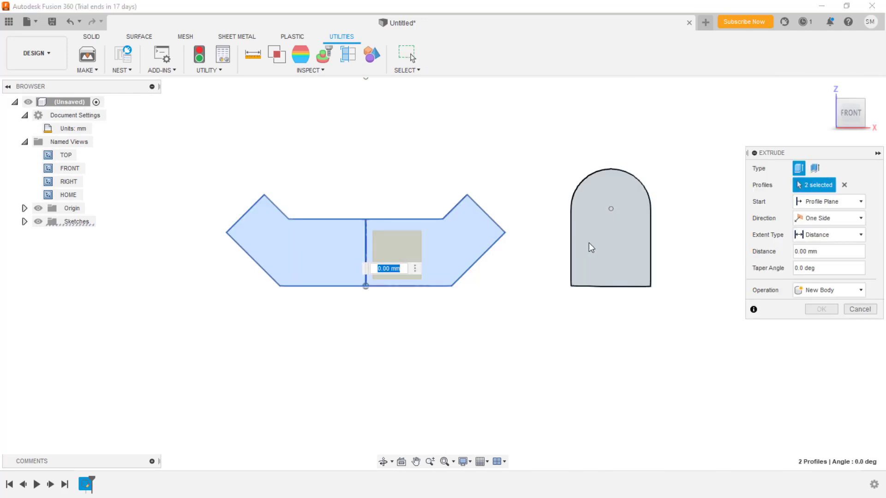
{"action": "left_click", "coordinate": [598, 241]}
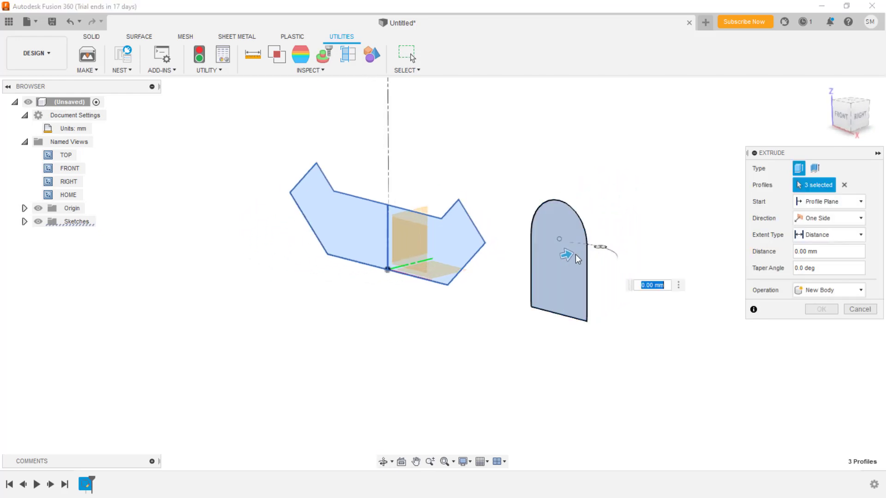
{"action": "left_click_drag", "start_coordinate": [566, 254], "coordinate": [550, 261]}
{"action": "left_click", "coordinate": [819, 308]}
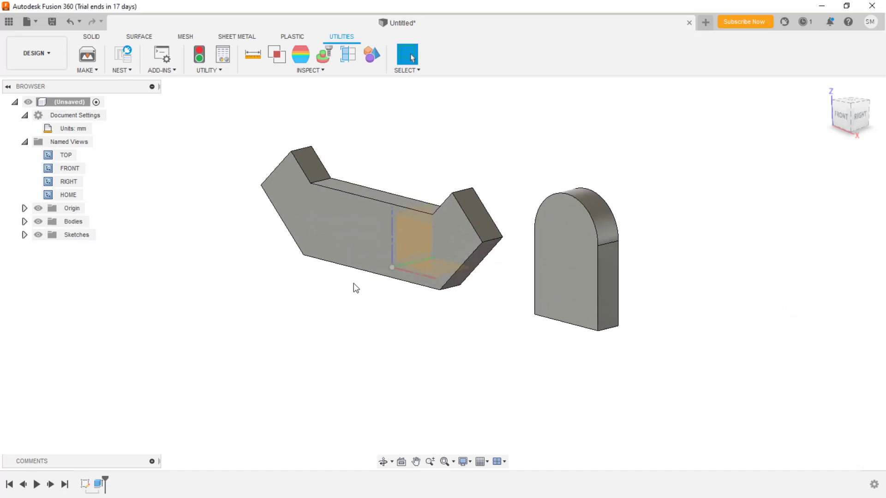
{"action": "scroll", "coordinate": [353, 283], "scroll_direction": "up", "scroll_amount": 3}
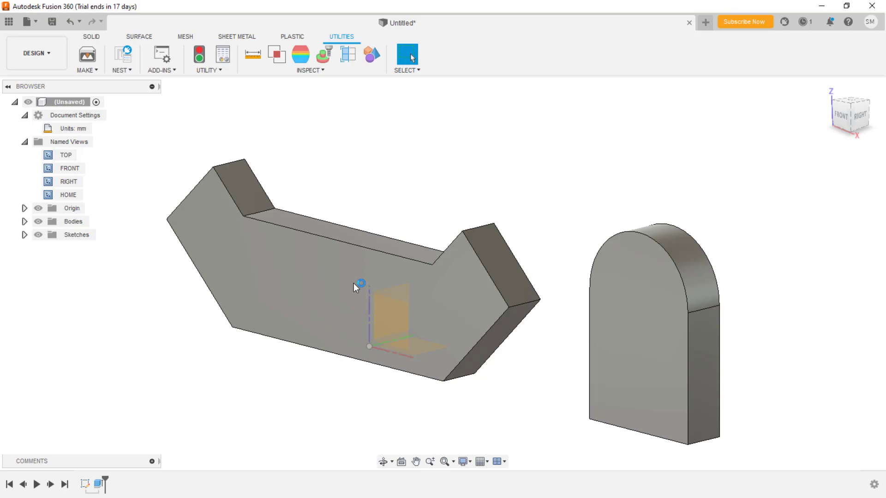